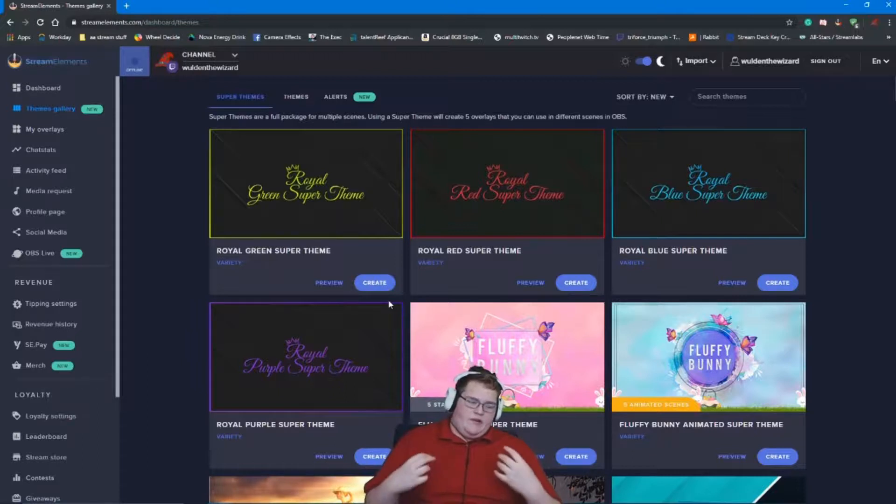
Browse the Super Themes and open the preview of the Doomhammer Animated Super Theme.
scroll(390, 305, down, 10)
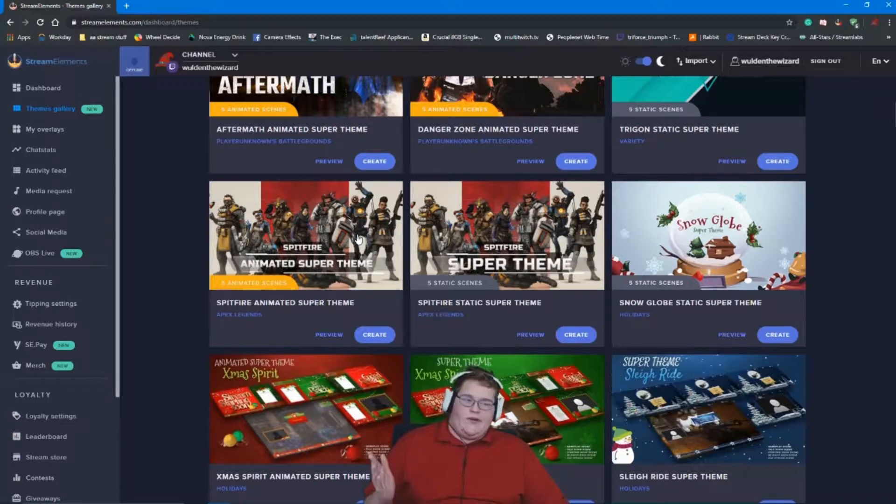
scroll(441, 235, down, 10)
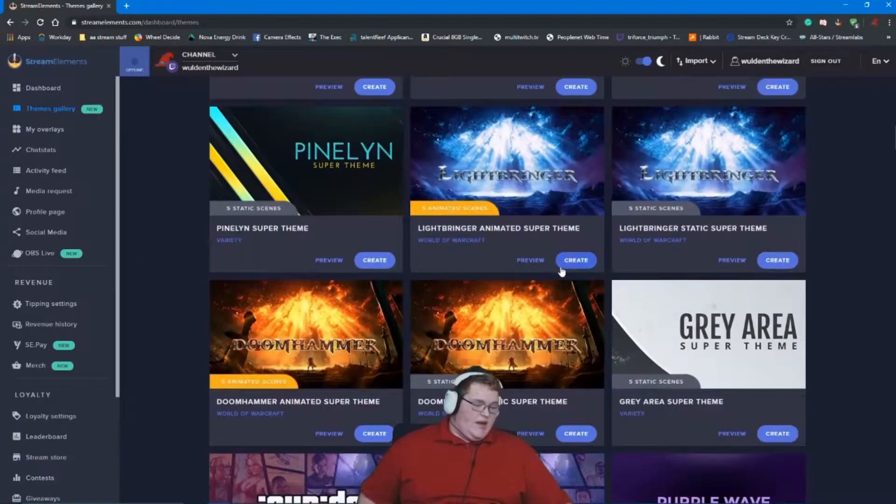
scroll(562, 272, down, 2)
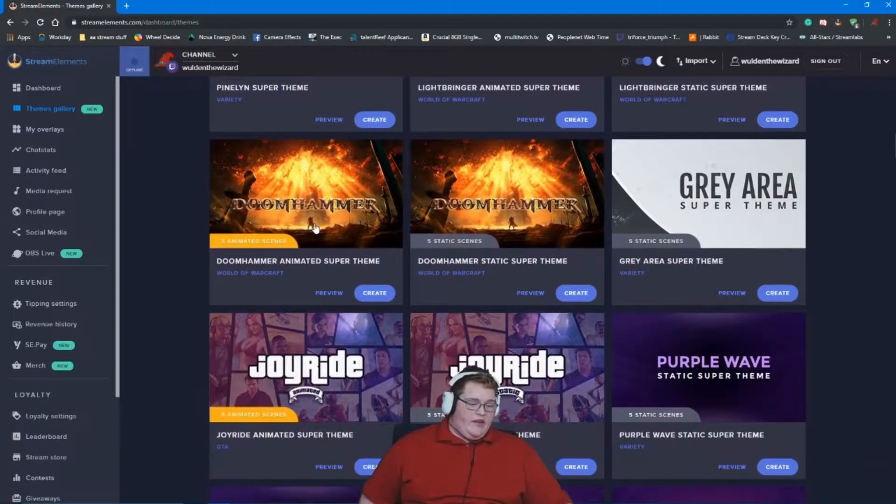
click(315, 227)
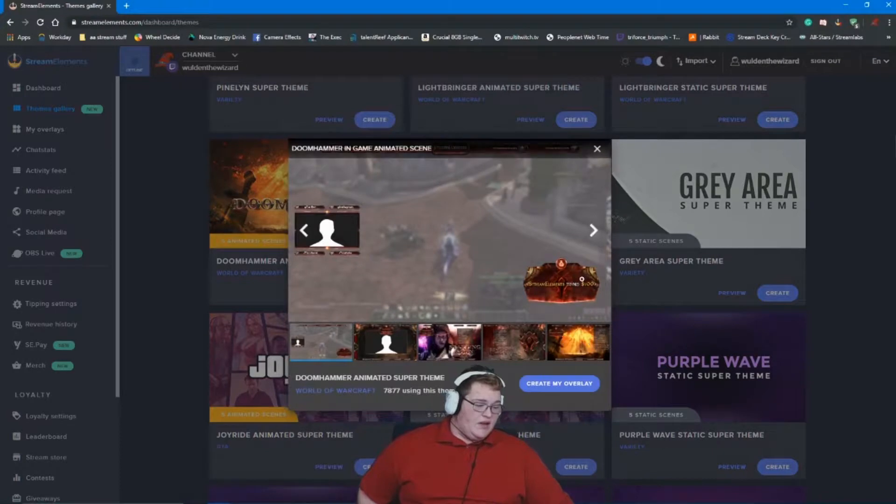
Look through the end, be right back, start, talk and in-game scenes of the Doomhammer theme preview.
click(568, 349)
click(517, 352)
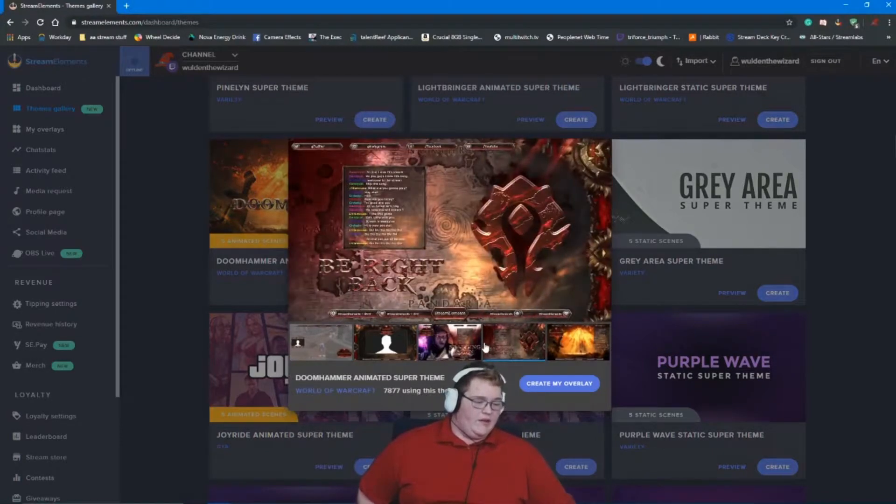
click(449, 345)
click(395, 345)
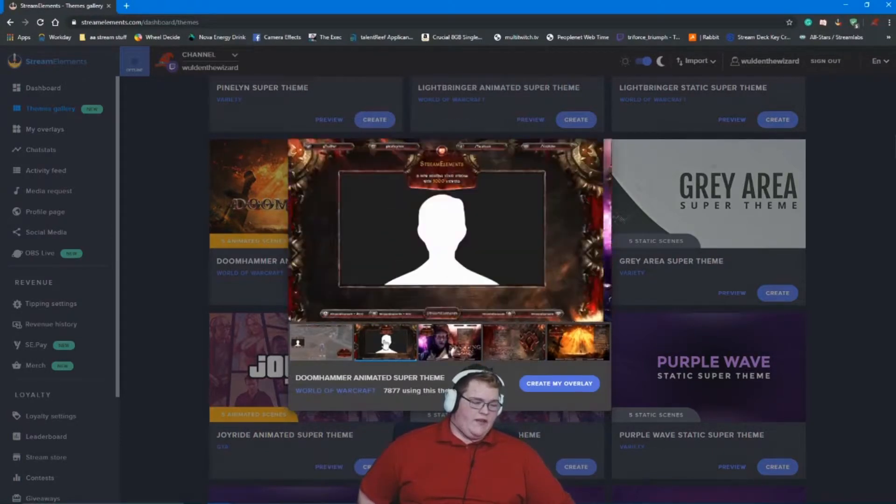
click(346, 349)
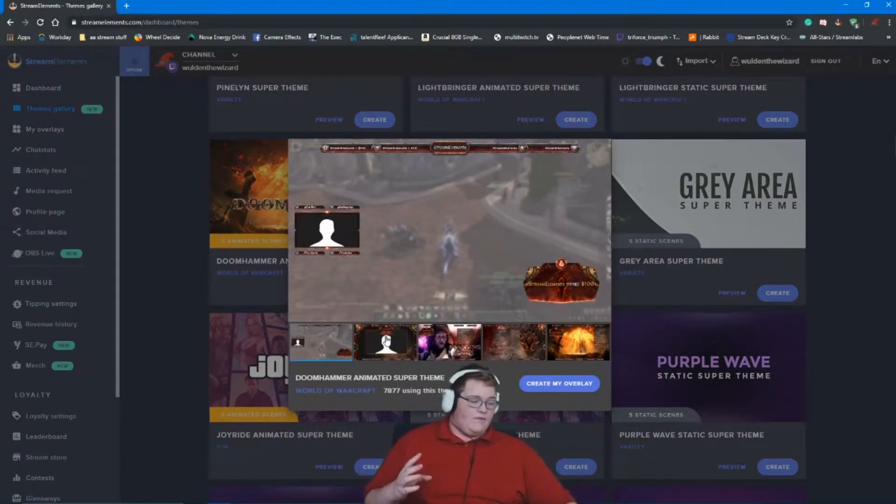
Create an overlay set from the Doomhammer Animated Super Theme with the overlay name "show".
click(550, 385)
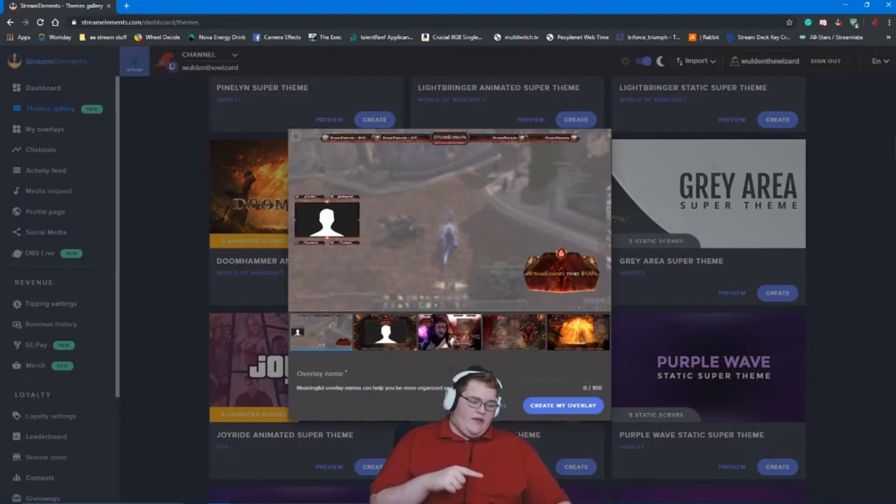
click(505, 379)
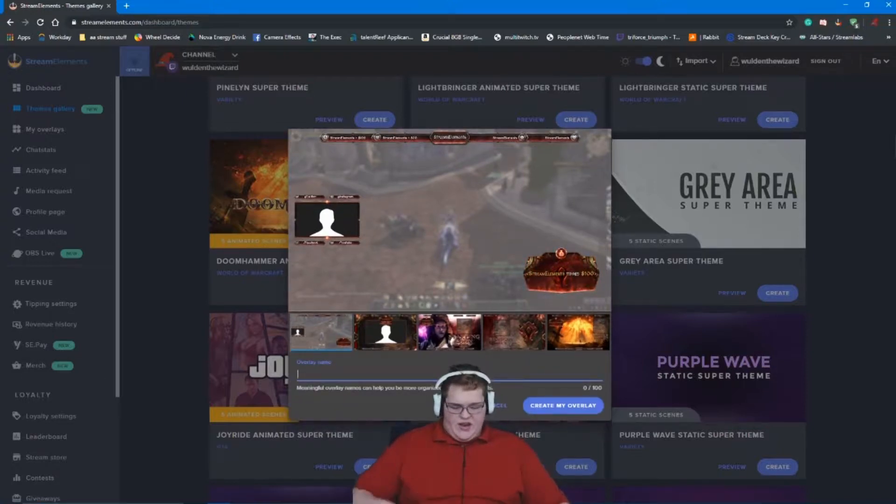
text(show)
key(Return)
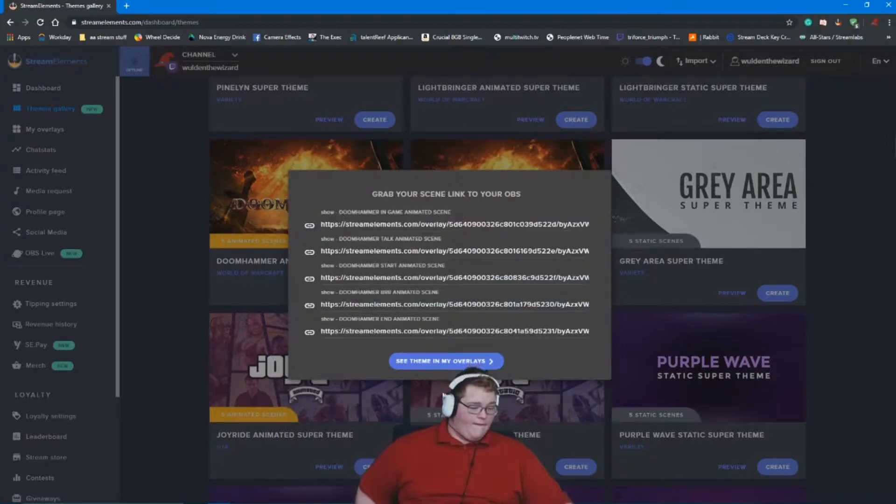
Open the new Doomhammer End animated scene from the overlays list for editing, fit it to the canvas and go full screen.
click(450, 359)
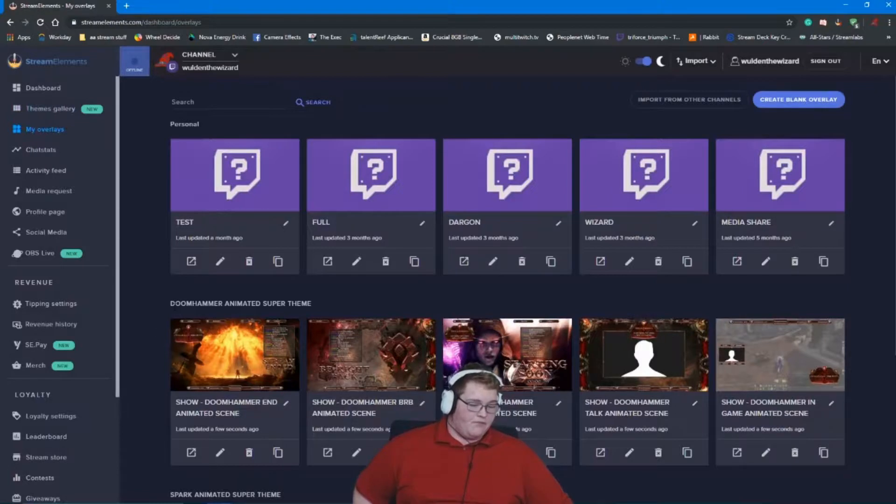
drag(171, 306, 380, 313)
scroll(381, 310, down, 2)
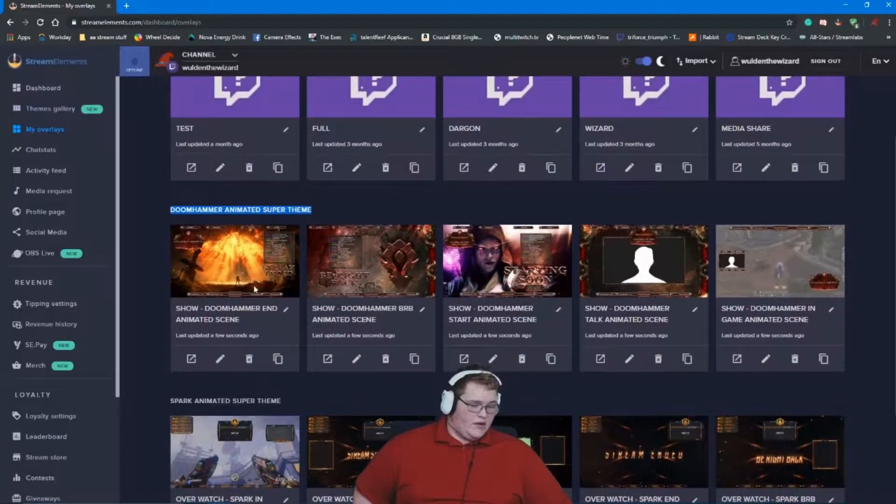
click(221, 359)
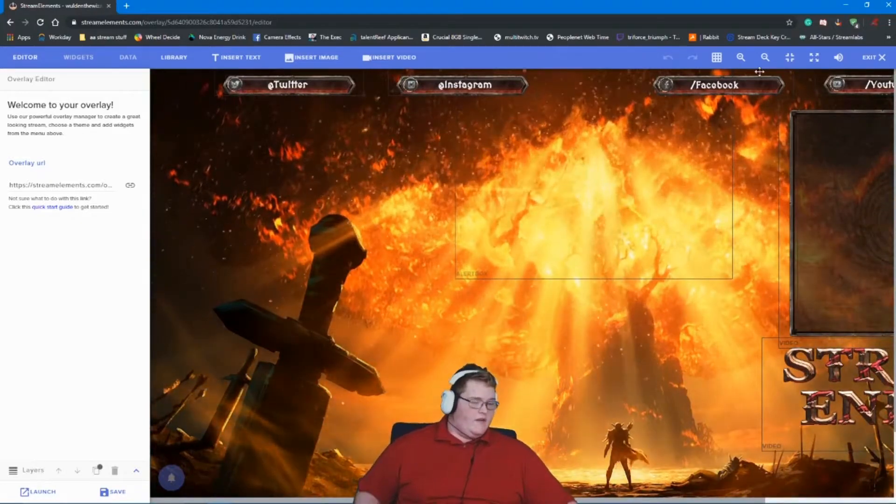
click(792, 57)
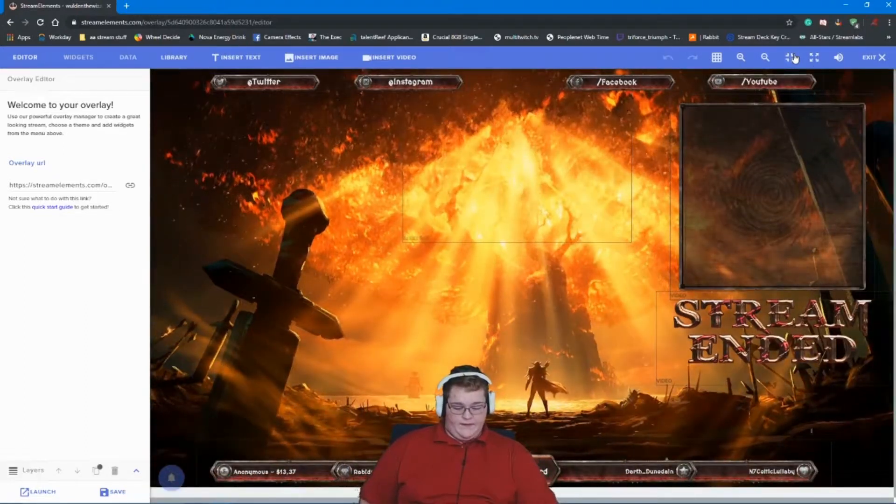
key(F11)
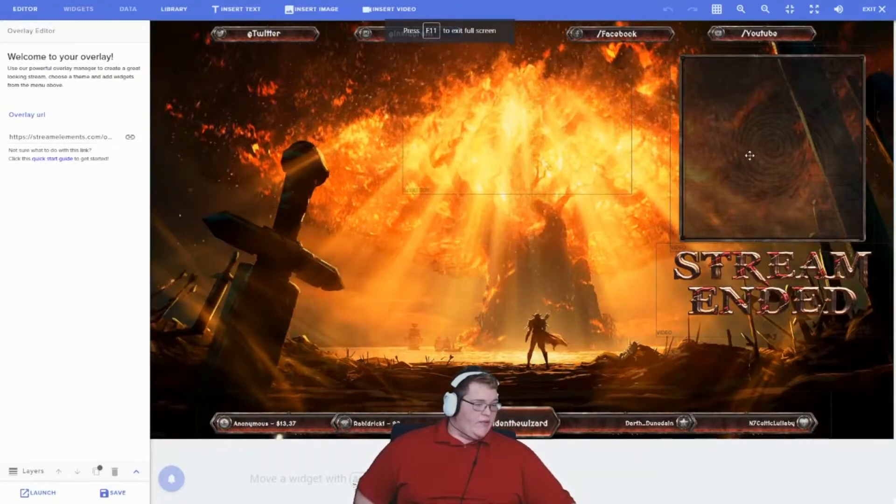
Select the stream chat, the Twitter bar and text, and the Instagram bar and text to examine their settings.
click(705, 175)
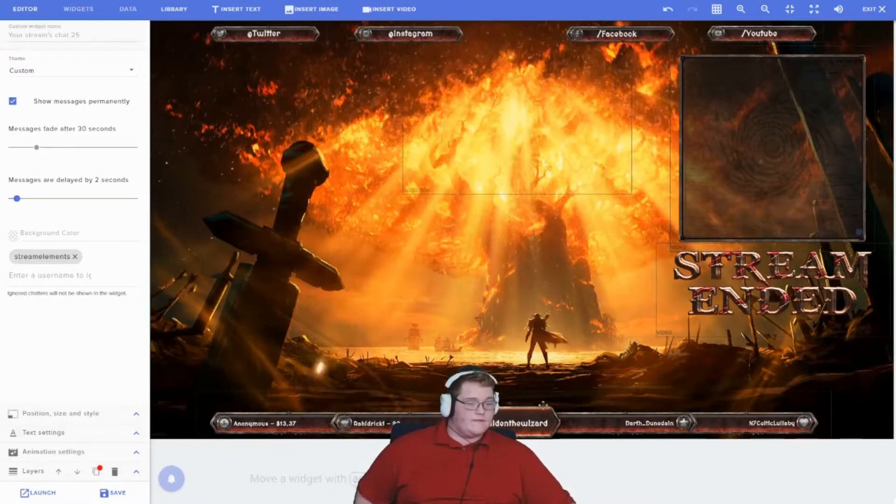
click(292, 34)
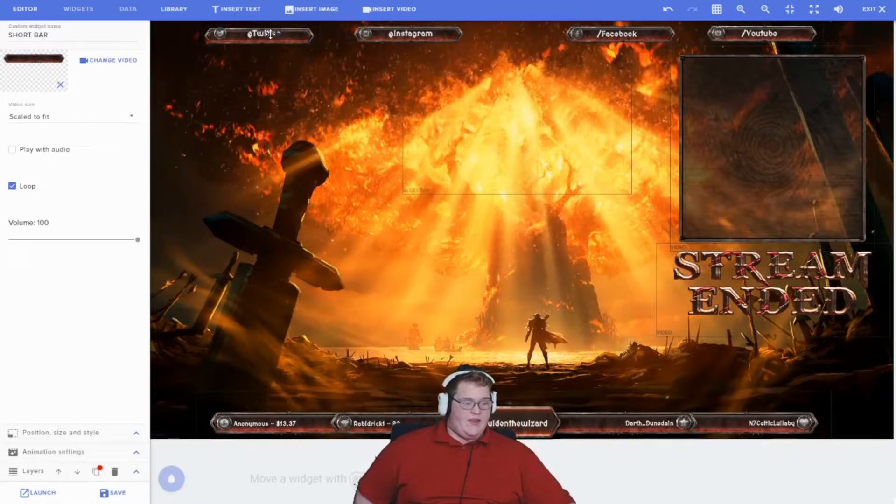
click(270, 34)
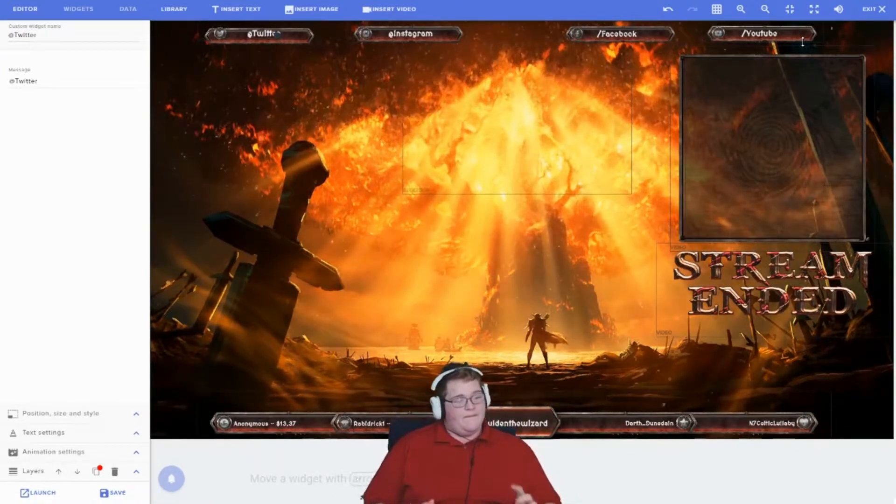
click(395, 33)
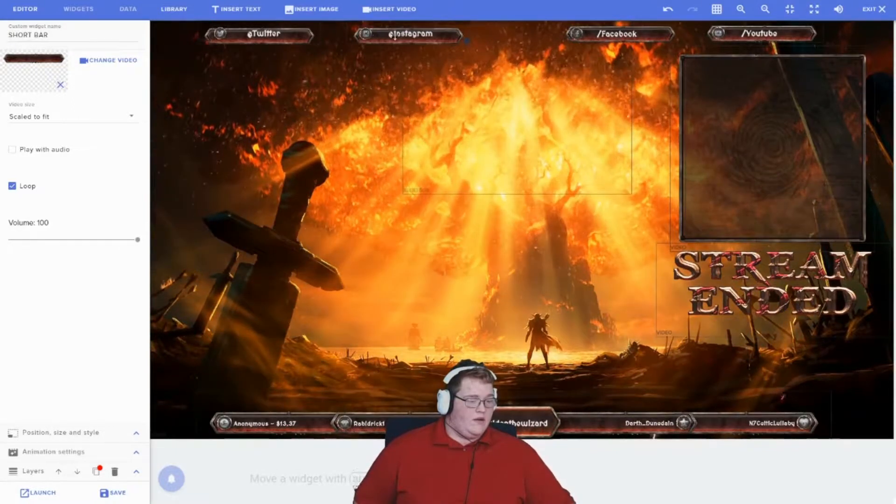
click(397, 37)
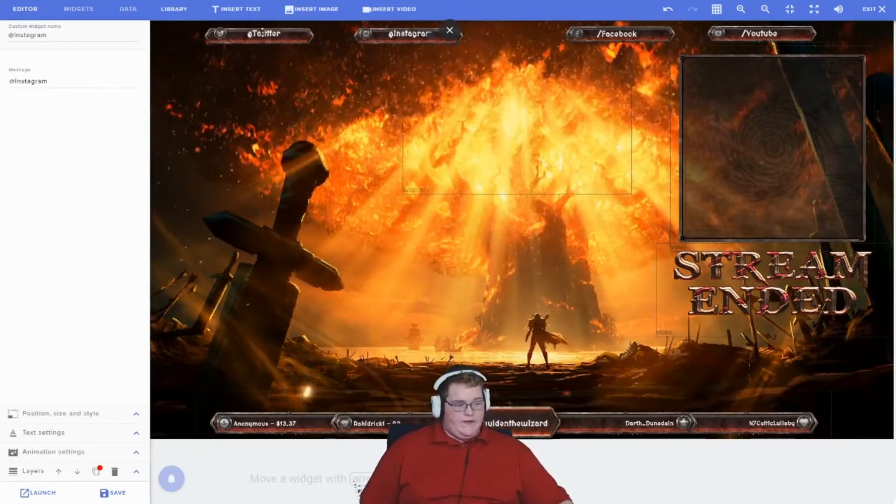
click(263, 31)
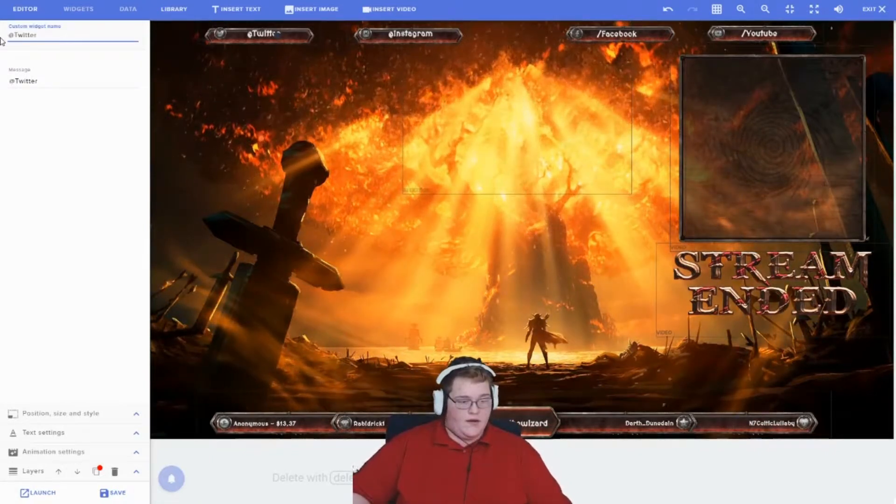
text(Wu)
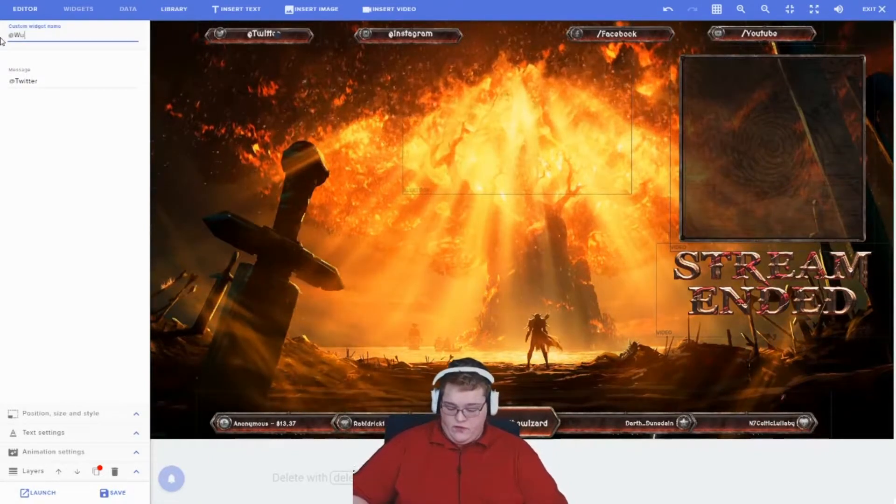
text(ldenW)
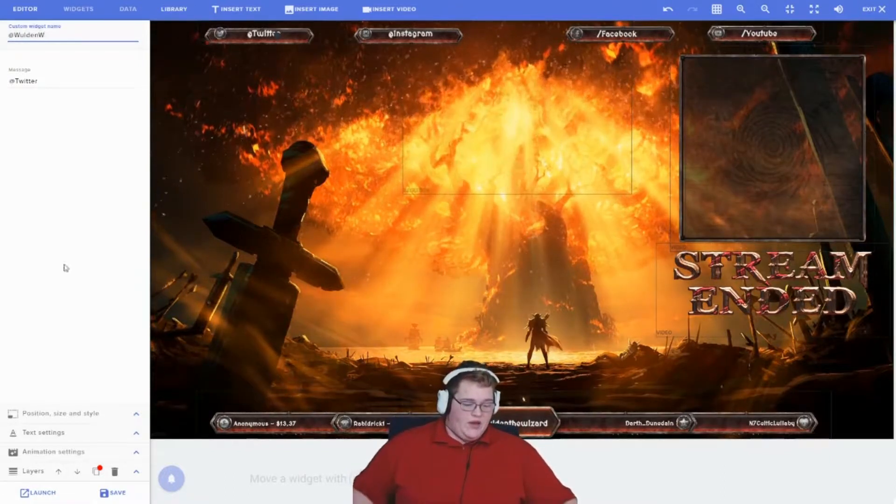
click(112, 493)
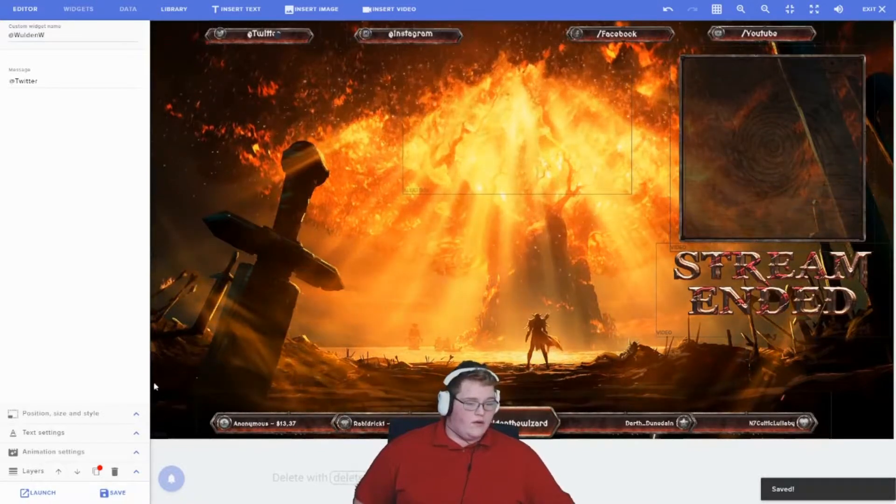
click(34, 82)
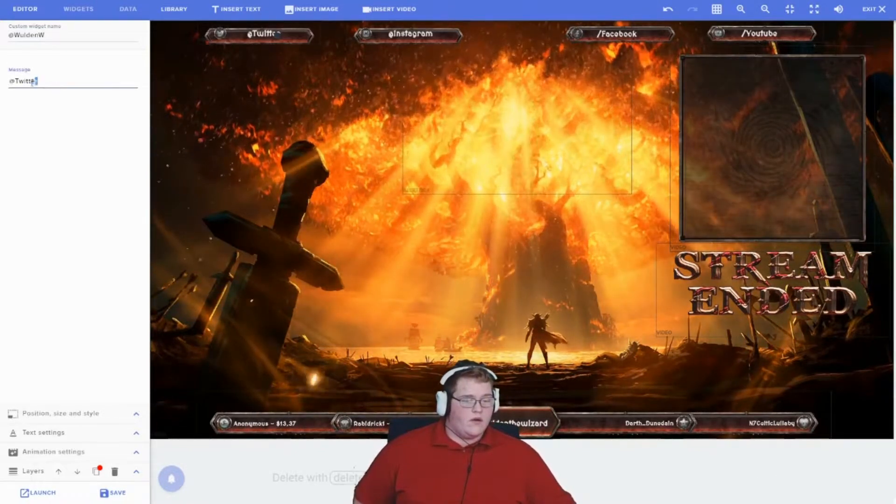
drag(47, 35, 37, 38)
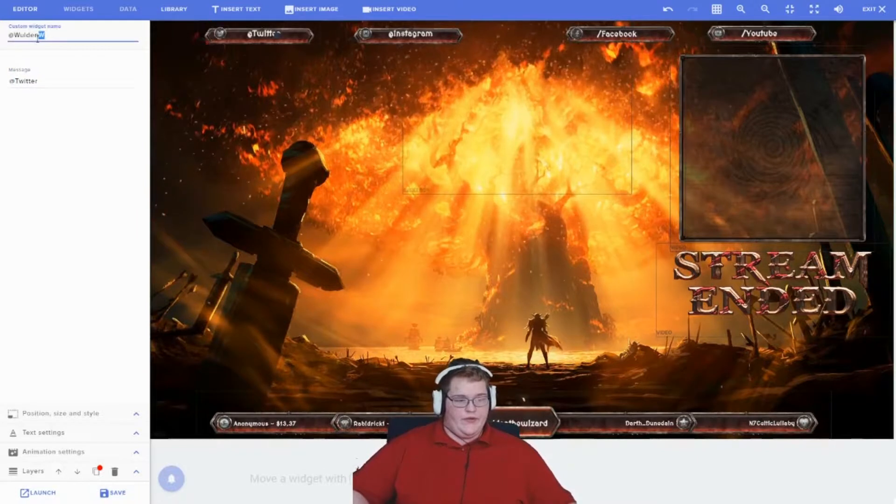
drag(38, 81, 15, 82)
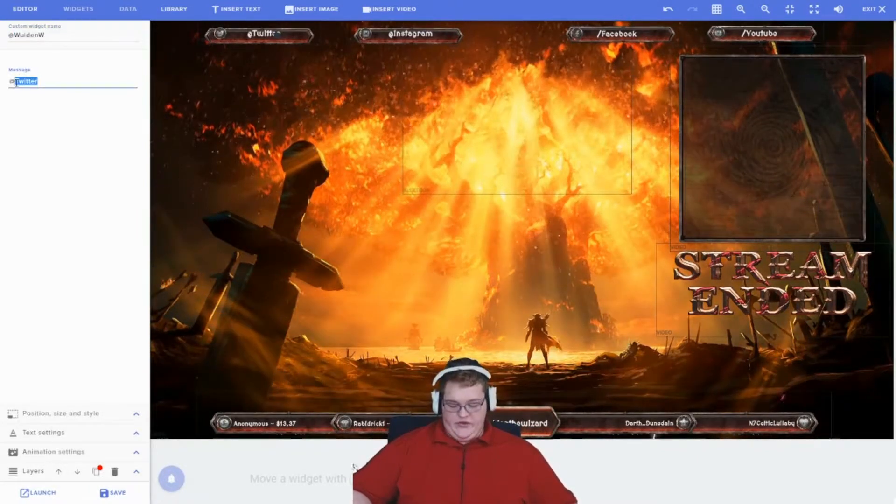
text(WuldenW)
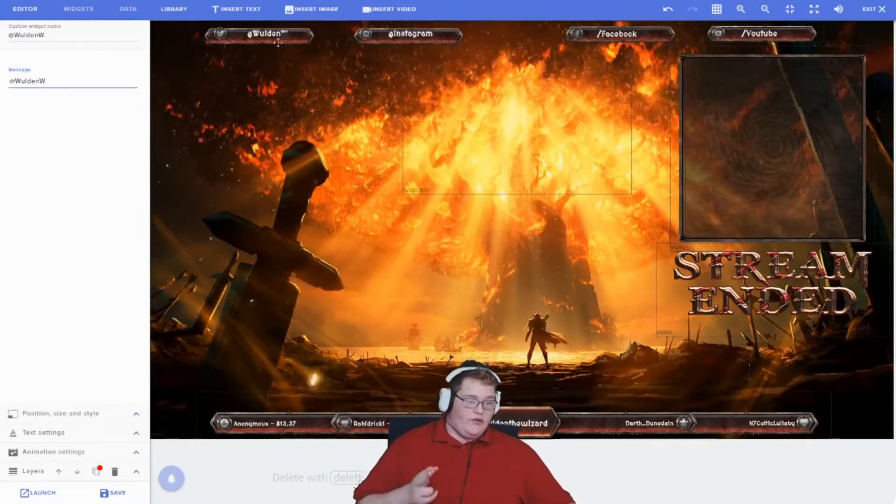
click(265, 98)
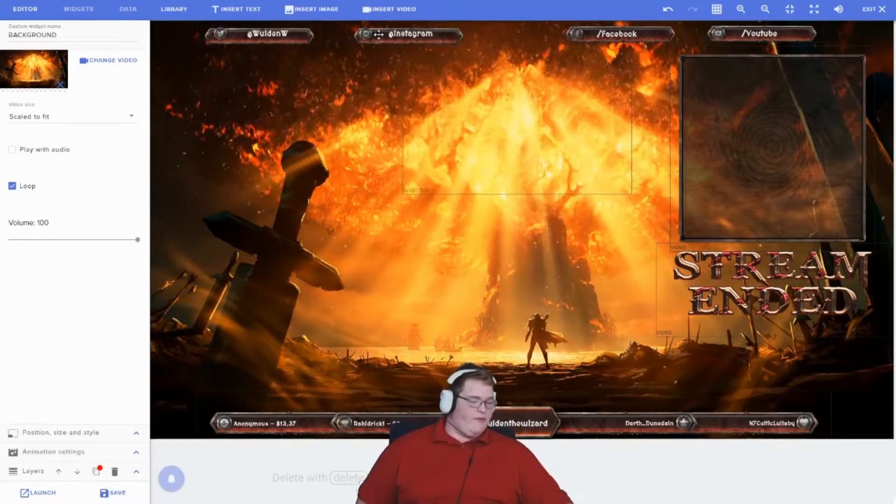
Find the short bar layer behind the Instagram text in the layer list and hide it.
click(136, 472)
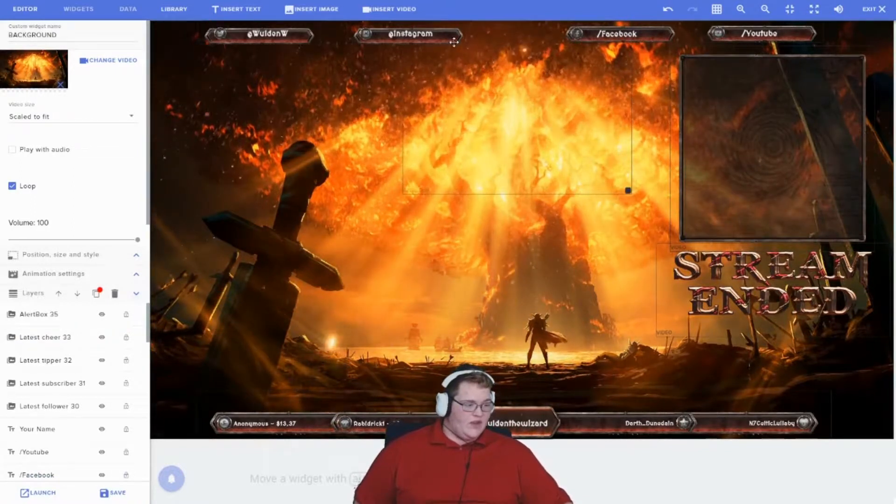
click(415, 44)
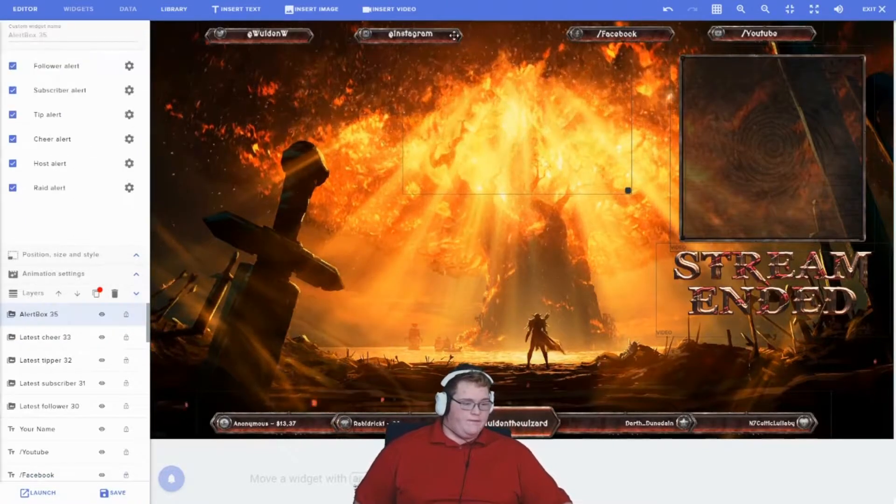
click(376, 38)
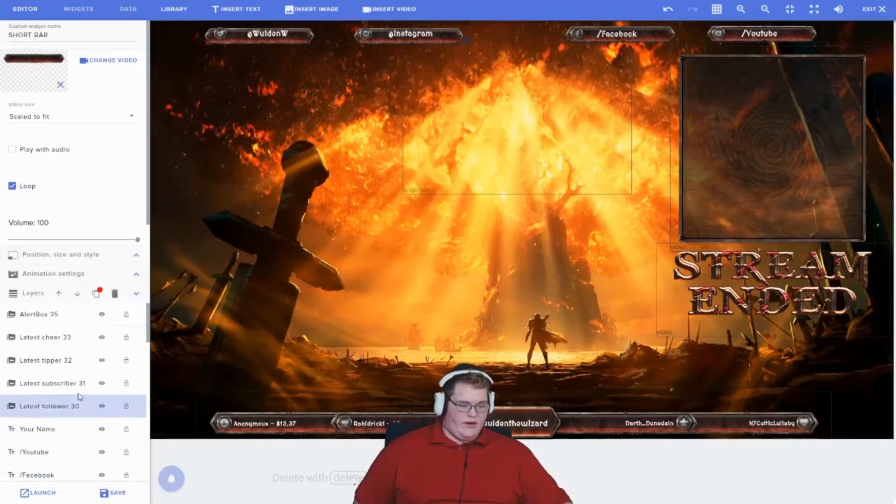
scroll(140, 357, down, 2)
scroll(140, 357, down, 8)
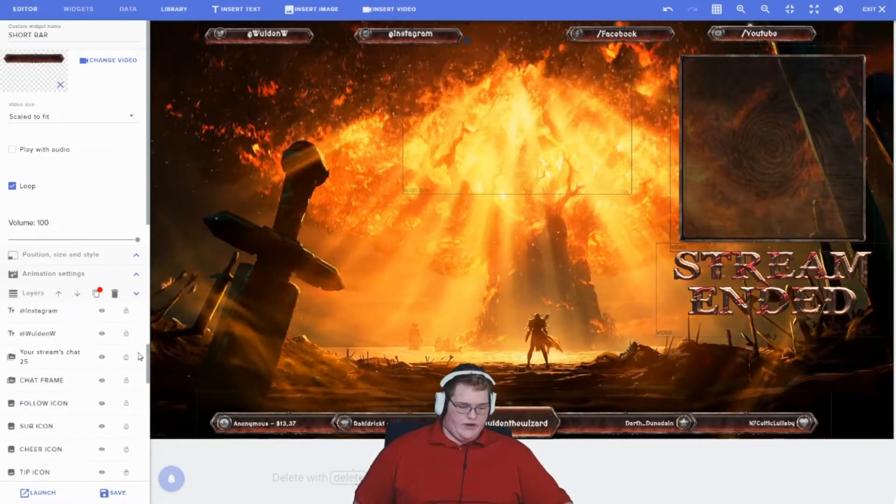
scroll(140, 357, down, 2)
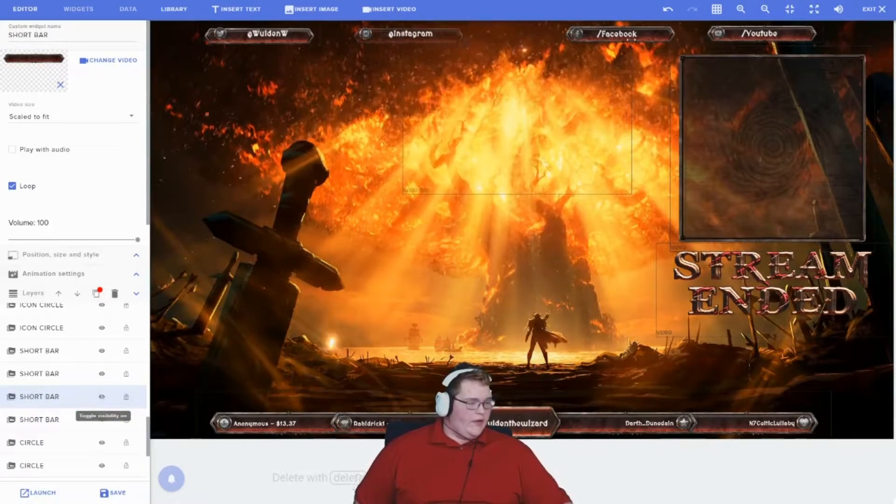
Shift the Facebook text slightly lower, and hide the short bar layer behind it.
click(635, 40)
click(40, 373)
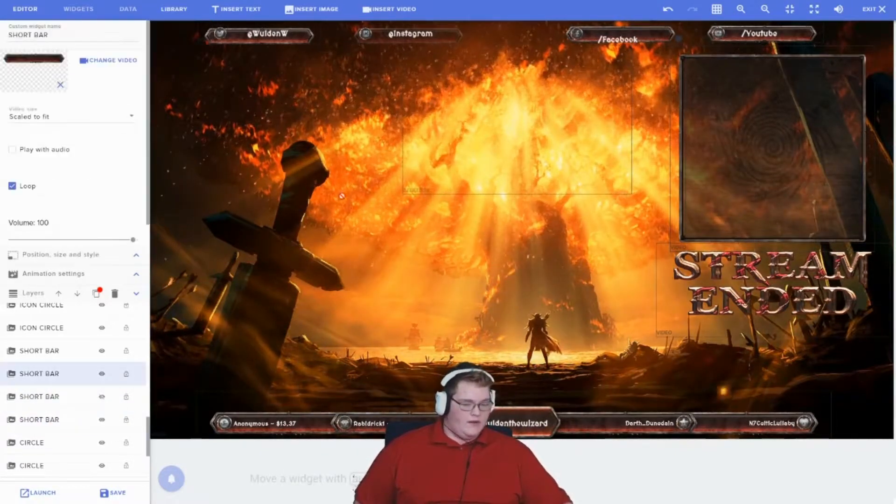
click(101, 373)
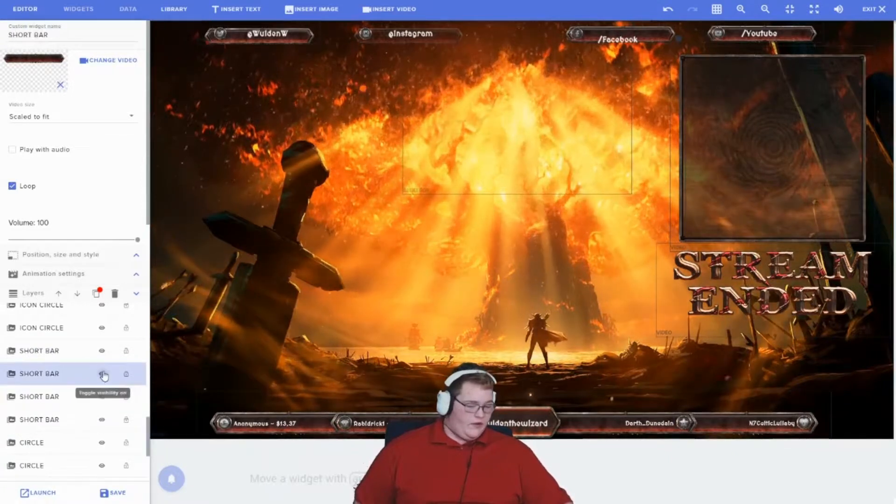
click(626, 189)
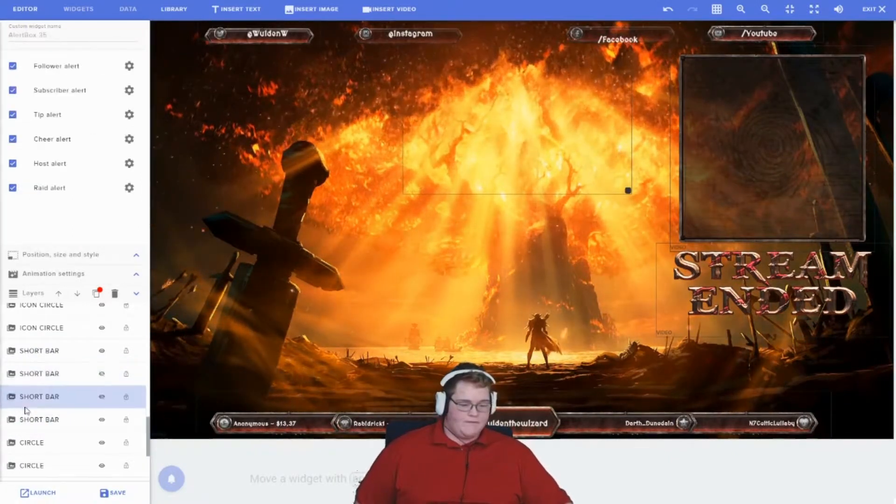
scroll(66, 389, up, 5)
scroll(67, 390, up, 3)
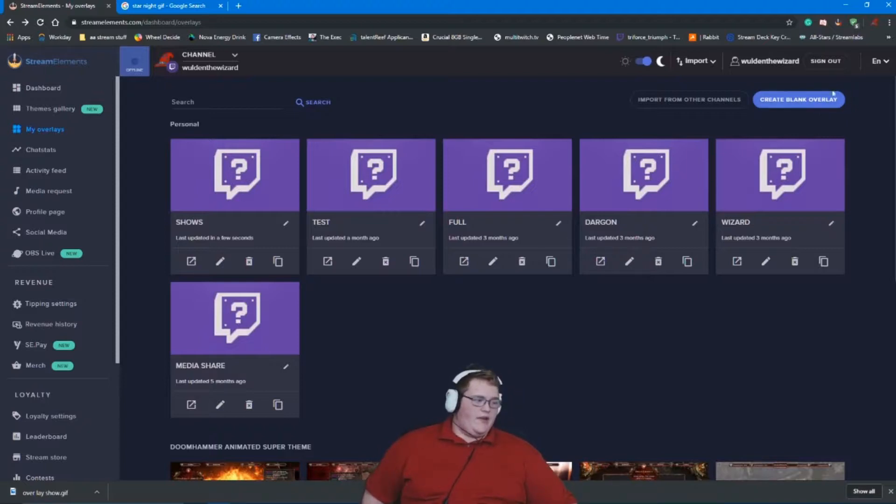
click(806, 101)
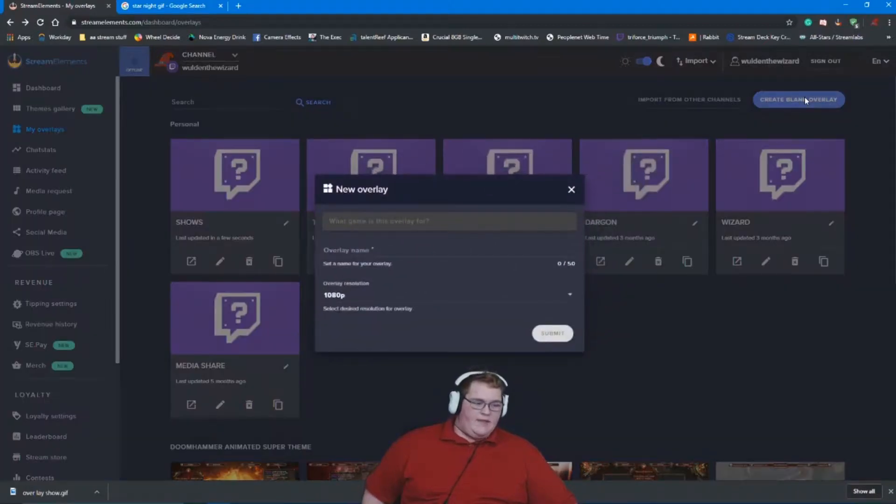
click(414, 297)
click(333, 434)
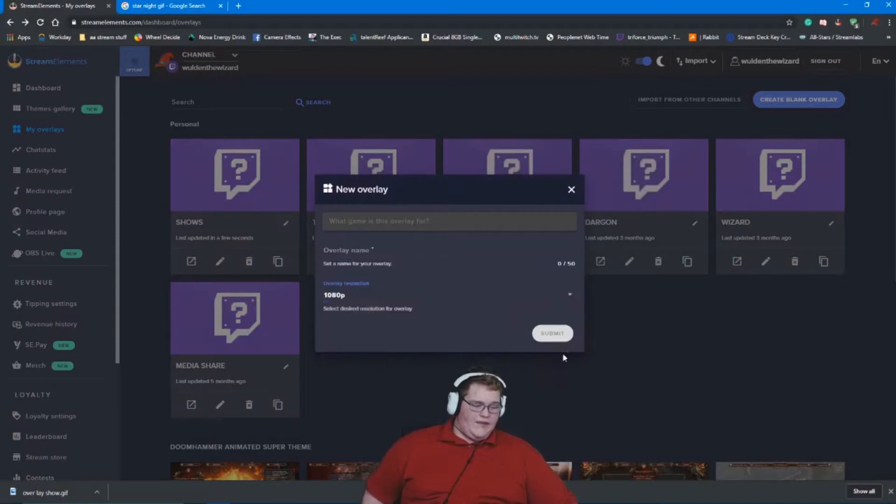
click(572, 190)
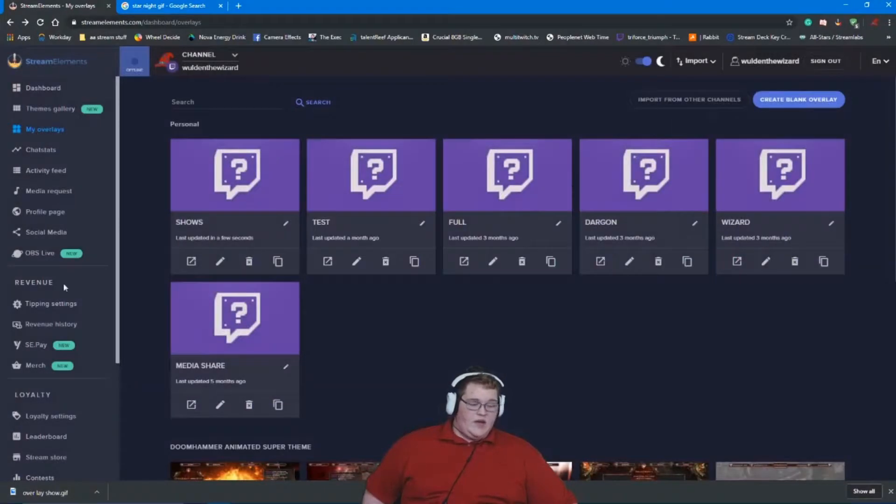
Open the SHOWS overlay for editing and fit its empty canvas to the screen.
click(224, 267)
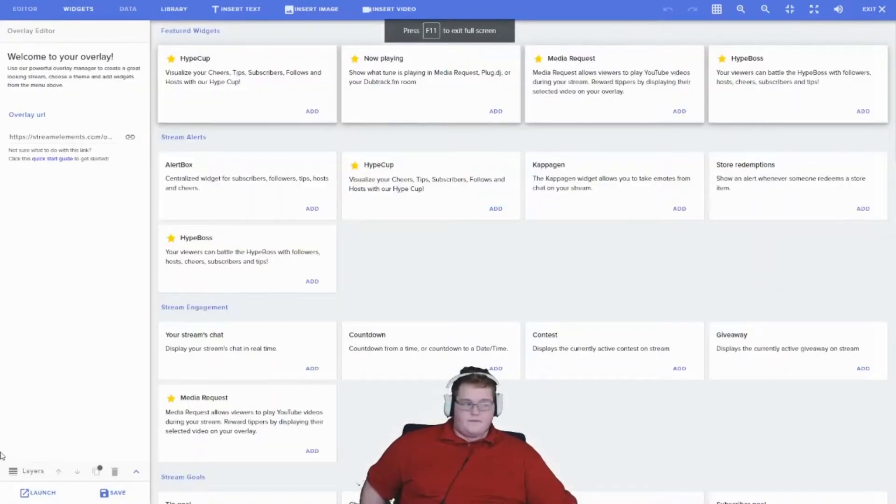
click(8, 15)
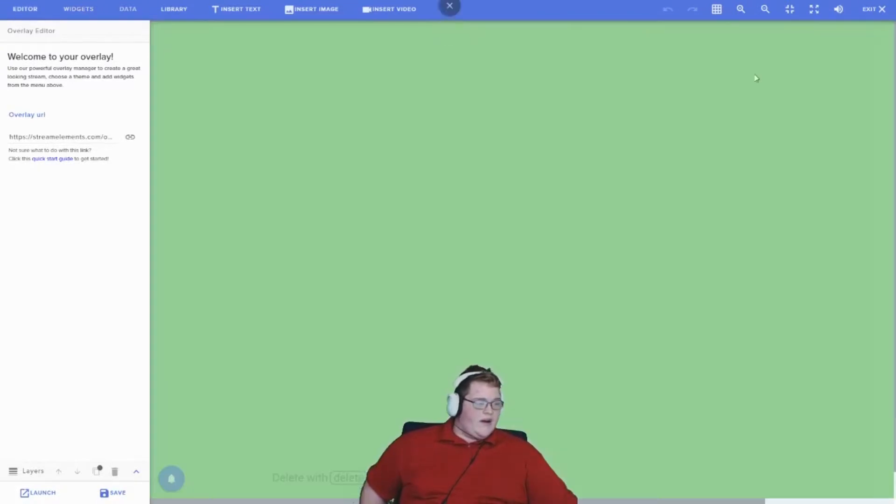
click(793, 18)
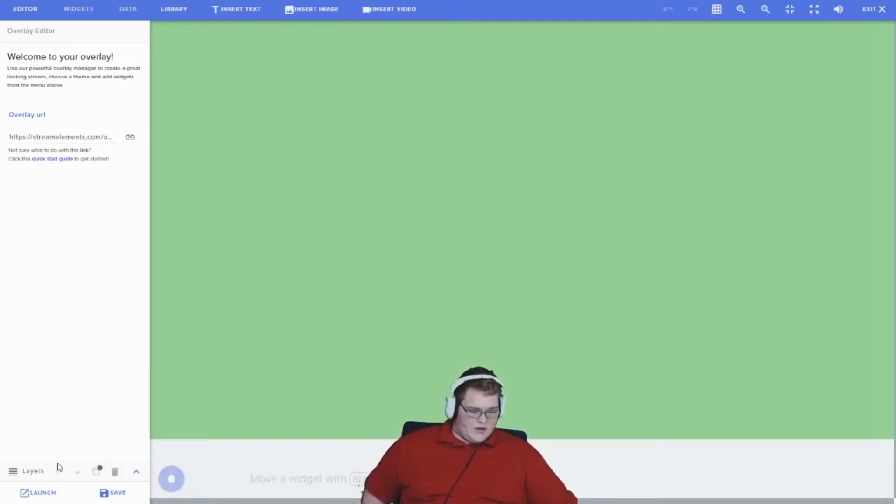
click(32, 472)
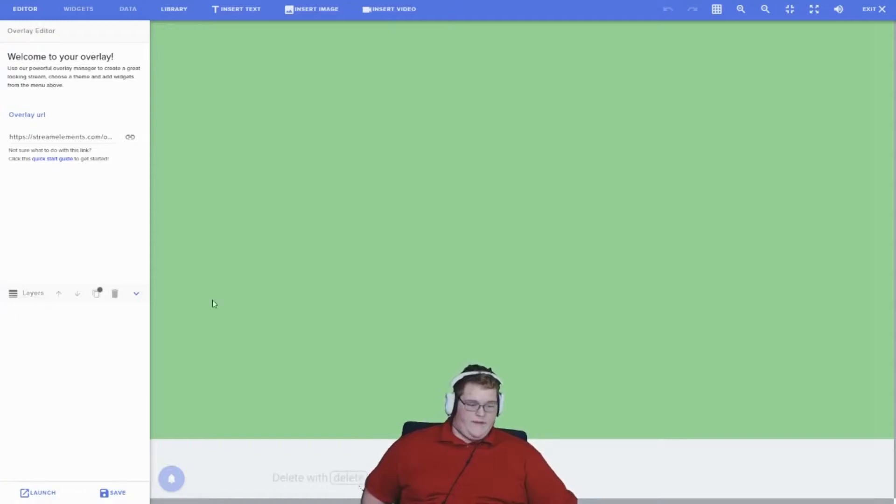
click(137, 294)
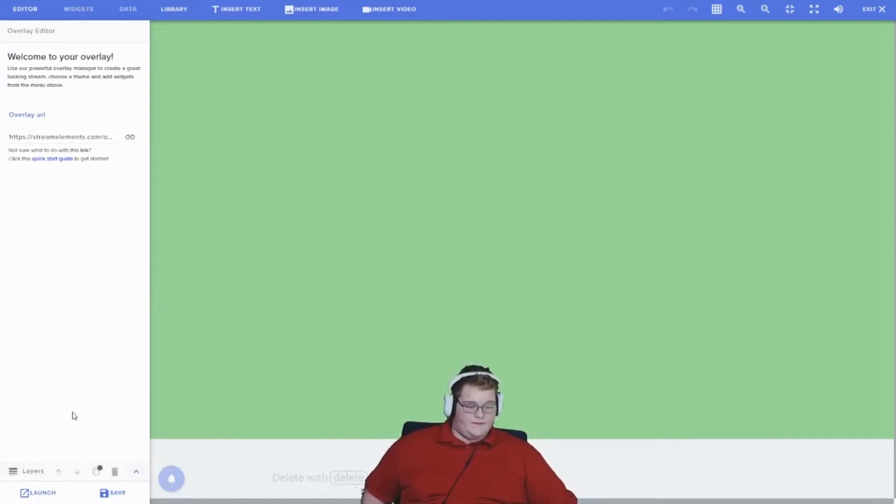
click(37, 472)
right_click(51, 411)
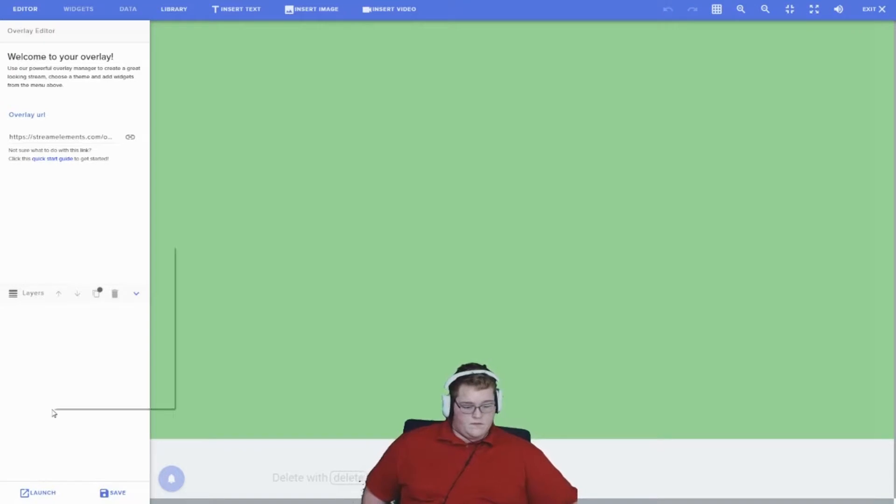
click(80, 292)
click(136, 295)
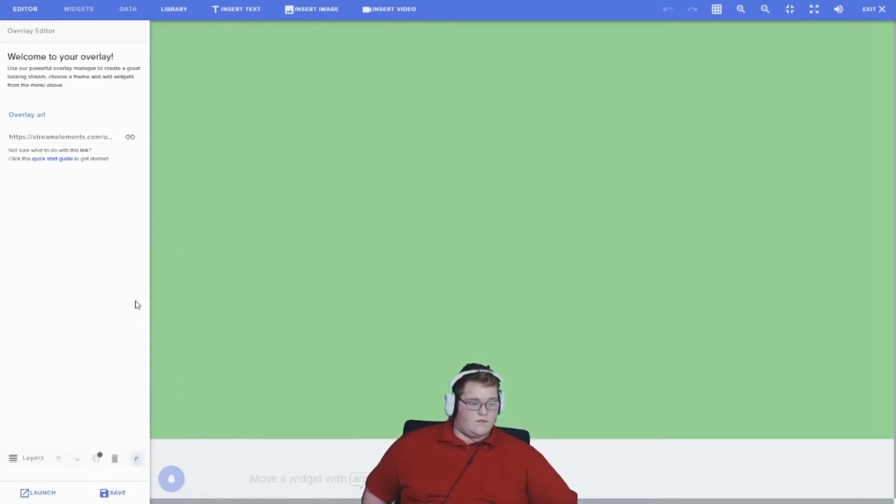
Add an AlertBox widget to the overlay and place it in the upper part of the canvas, slightly left of centre.
click(82, 13)
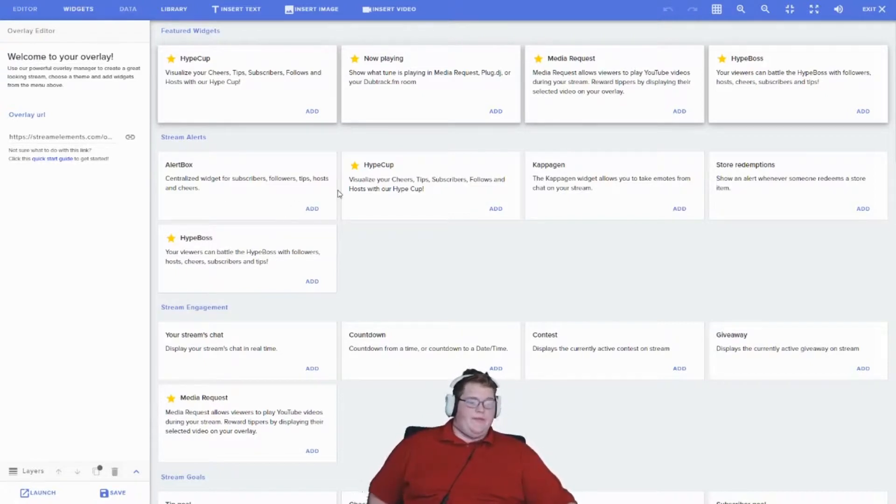
click(307, 216)
drag(304, 214, 375, 270)
Emulate a tip event to preview the AlertBox's default tip alert.
mouse_move(171, 481)
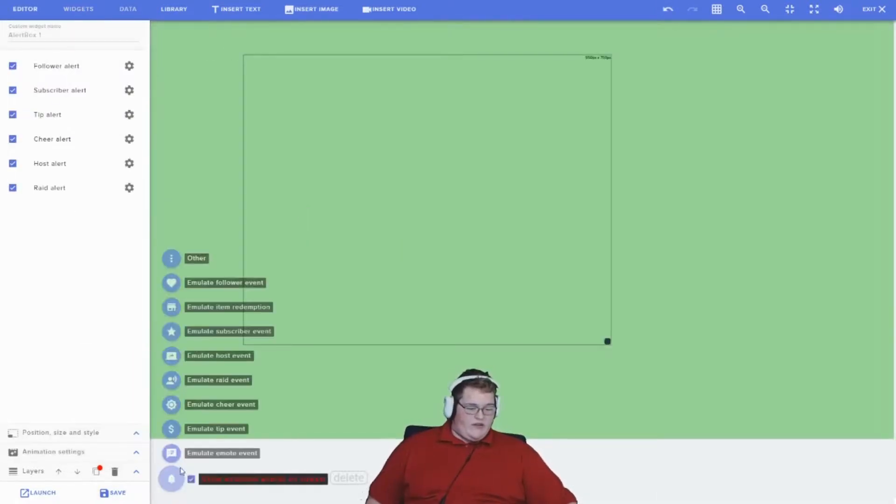
mouse_move(224, 429)
click(260, 429)
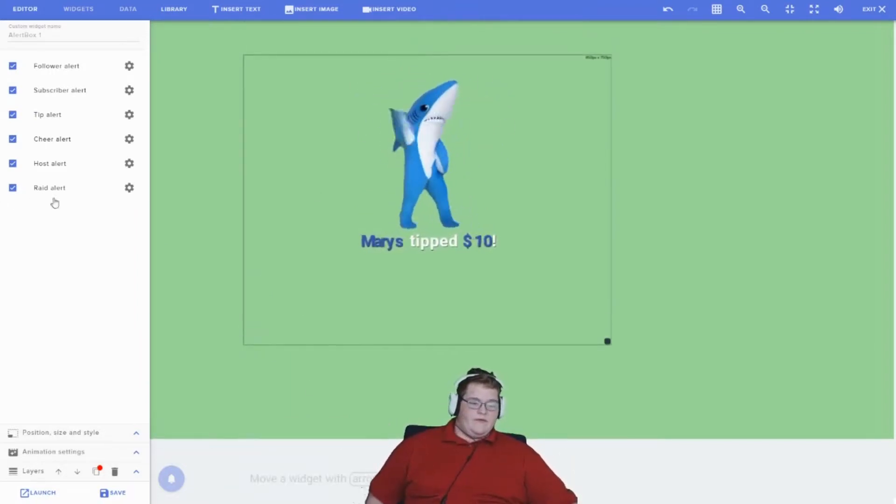
Change the tip alert's image to the rainbow sheep 7wUep70.gif from the uploaded images.
click(133, 115)
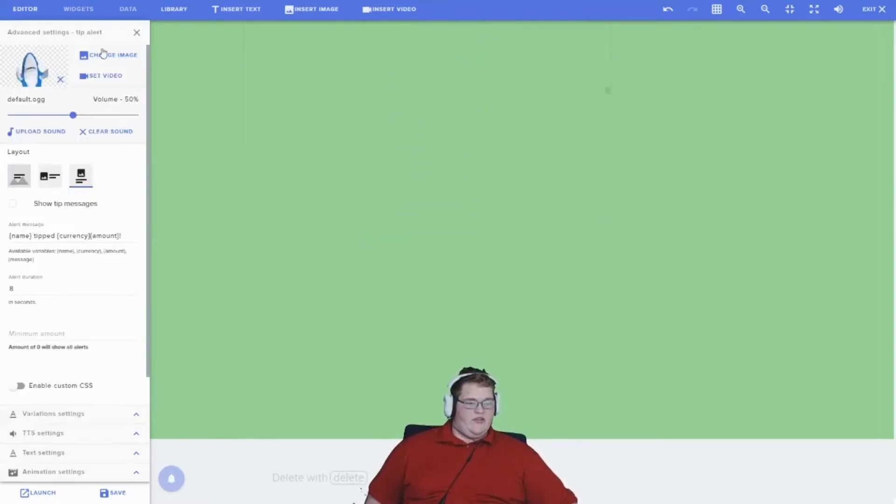
click(99, 56)
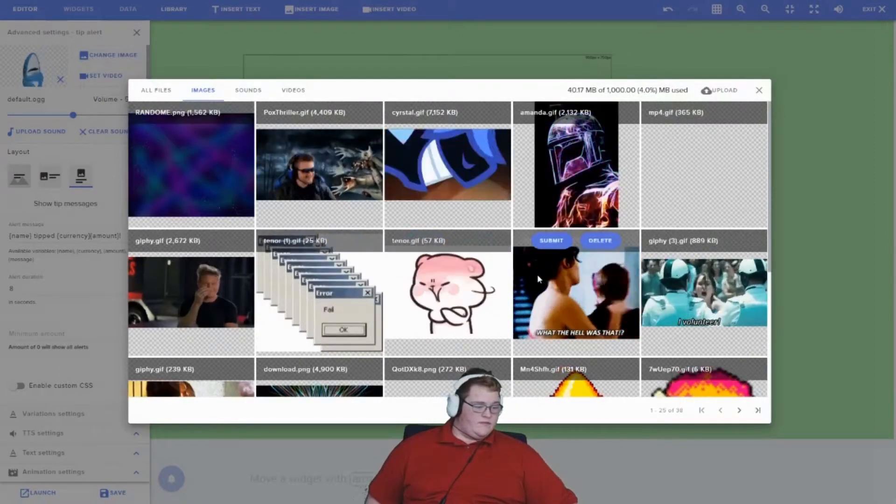
scroll(537, 274, down, 4)
scroll(430, 328, up, 4)
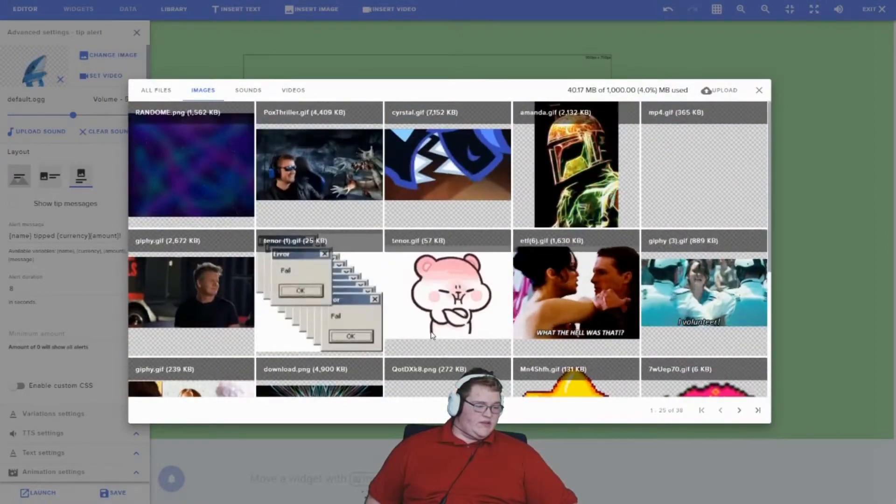
scroll(431, 332, down, 2)
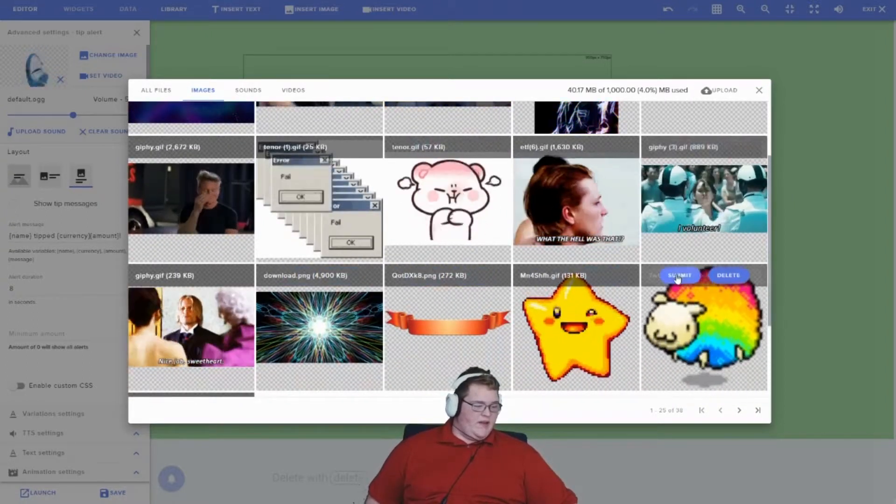
click(677, 276)
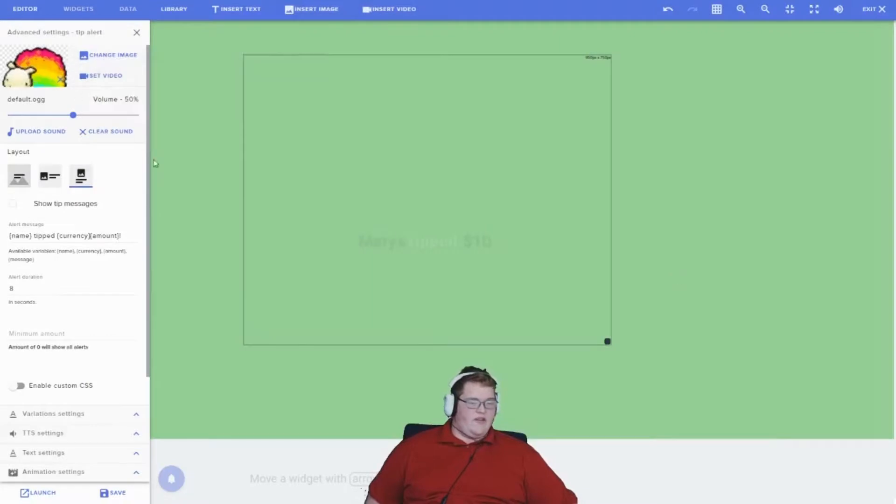
Set the tip alert's sound to dono.mp3 and save the overlay.
click(61, 137)
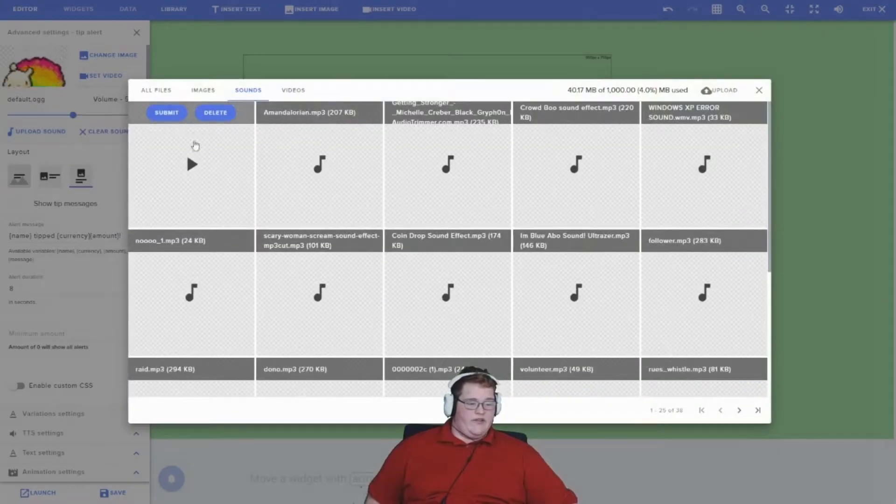
scroll(336, 308, down, 3)
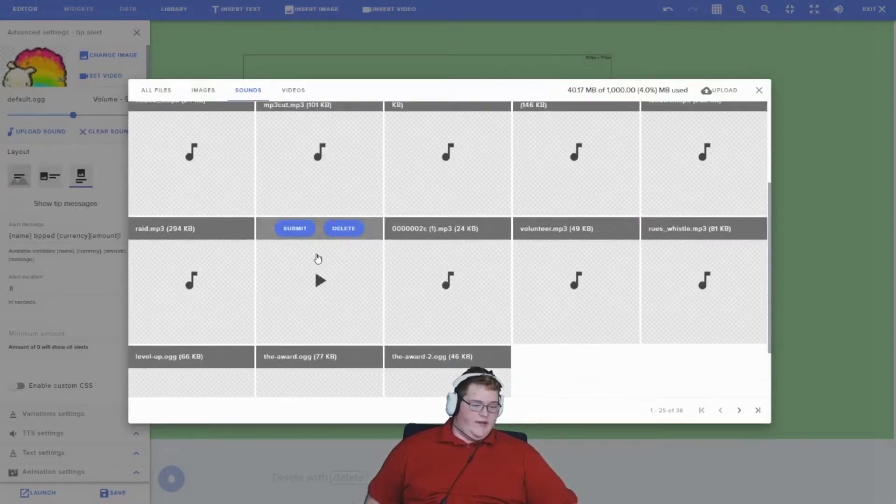
click(295, 229)
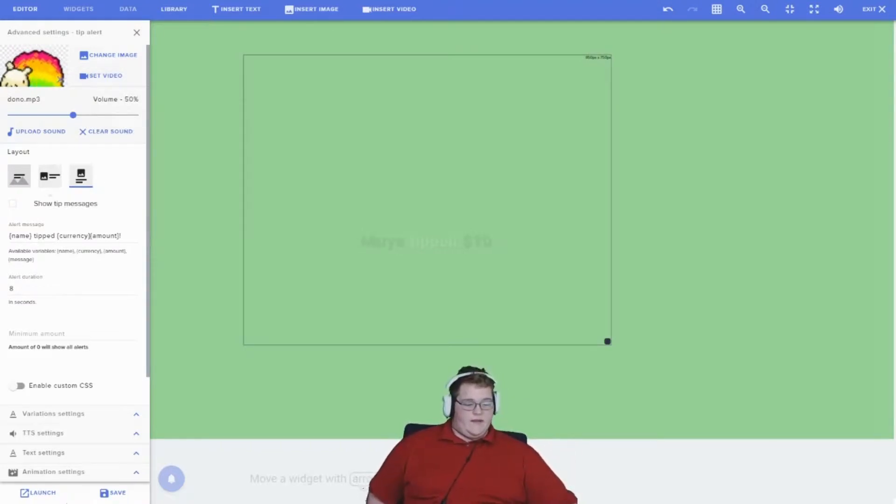
click(127, 492)
Emulate a tip event to test the customized alert image and sound, and deselect the AlertBox.
mouse_move(171, 478)
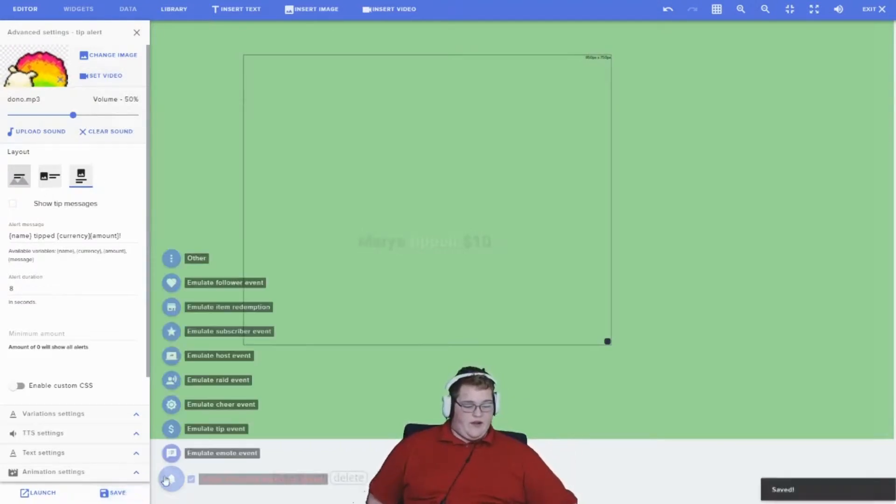
click(170, 429)
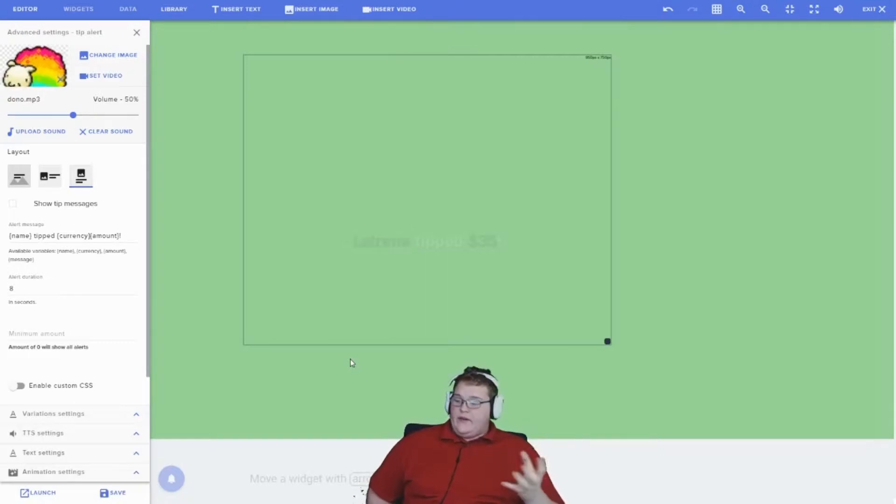
click(201, 86)
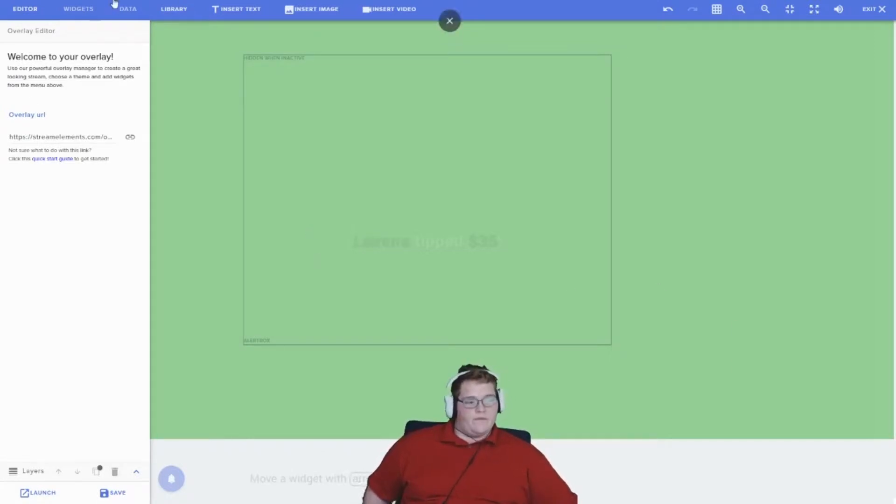
Add an Image widget to the overlay and set its image to cyrstal.gif.
click(93, 11)
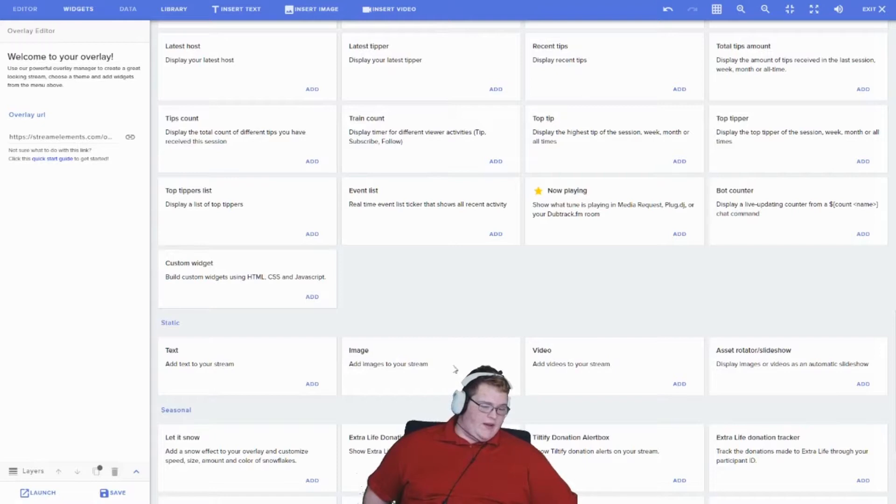
click(497, 384)
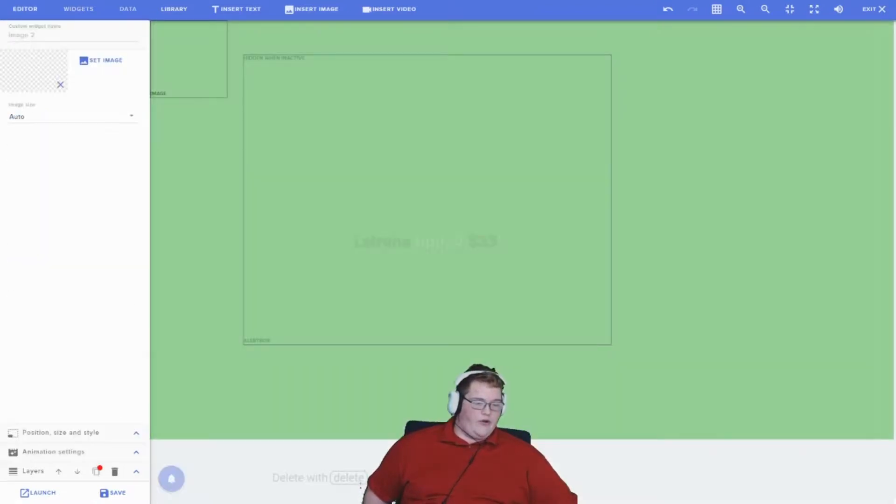
click(90, 69)
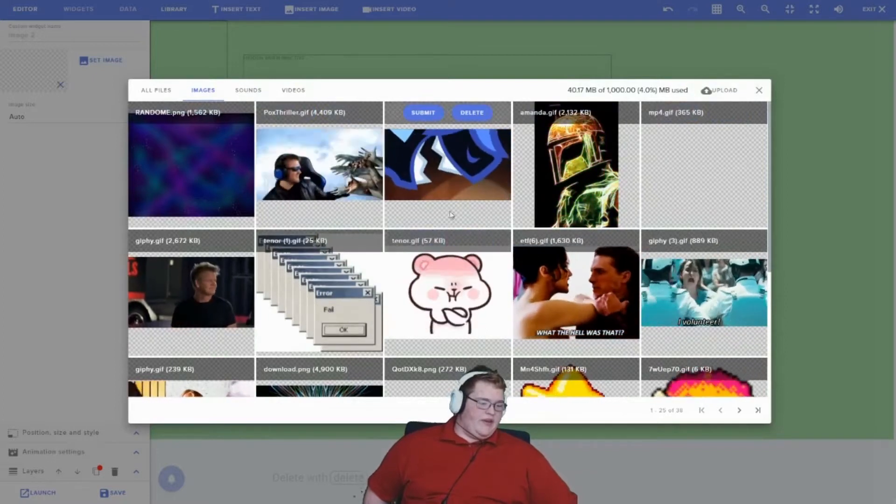
mouse_move(427, 116)
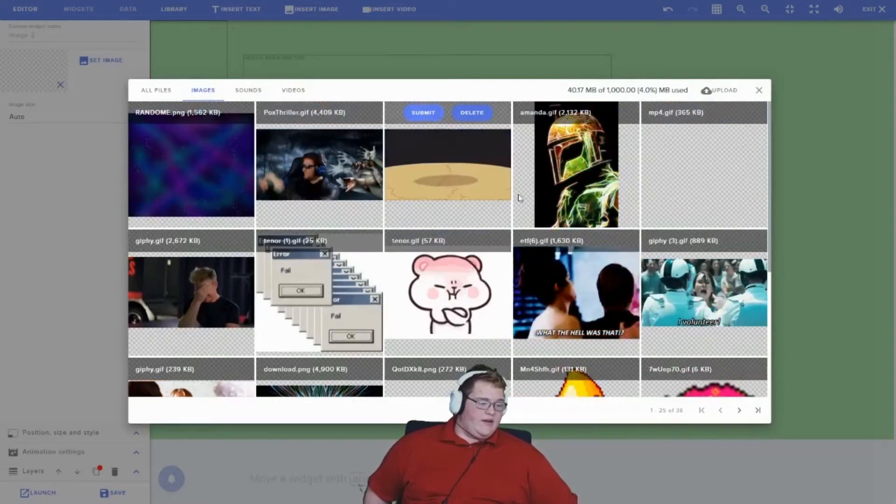
scroll(215, 289, down, 5)
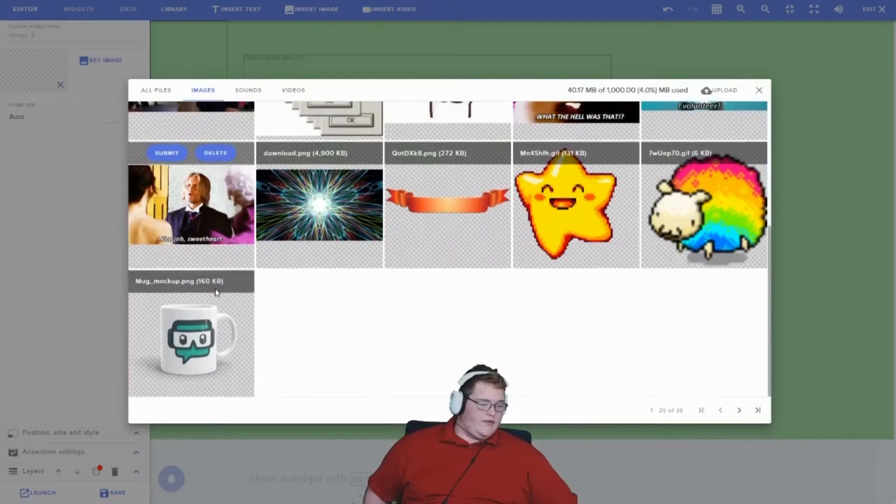
scroll(404, 208, up, 5)
click(429, 115)
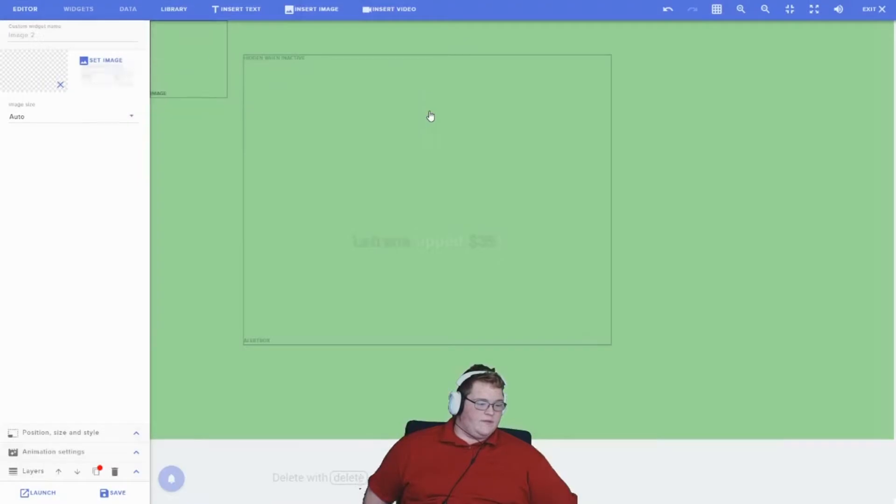
Enlarge the image widget and move it over the upper-left part of the AlertBox area.
drag(223, 92, 373, 152)
drag(307, 123, 387, 192)
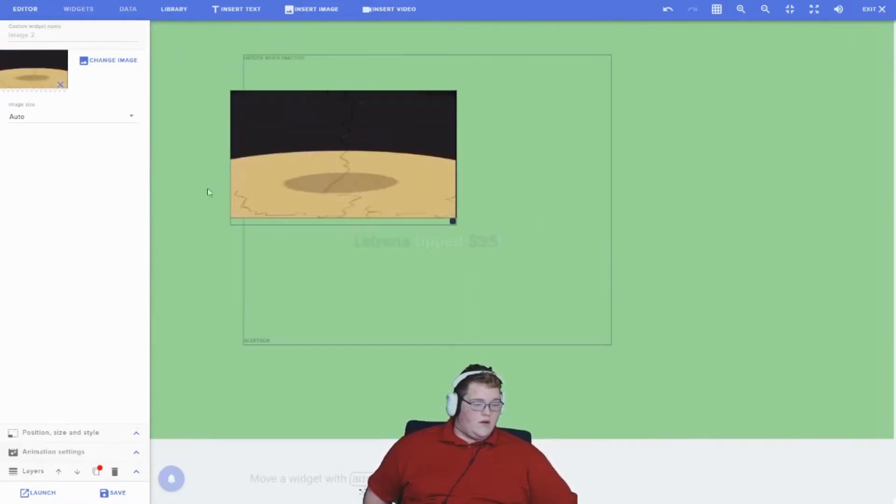
Set the image widget's size option to Scaled and reposition and enlarge the widget to fill the whole overlay canvas.
click(84, 119)
click(72, 96)
drag(397, 170, 314, 99)
drag(368, 145, 893, 438)
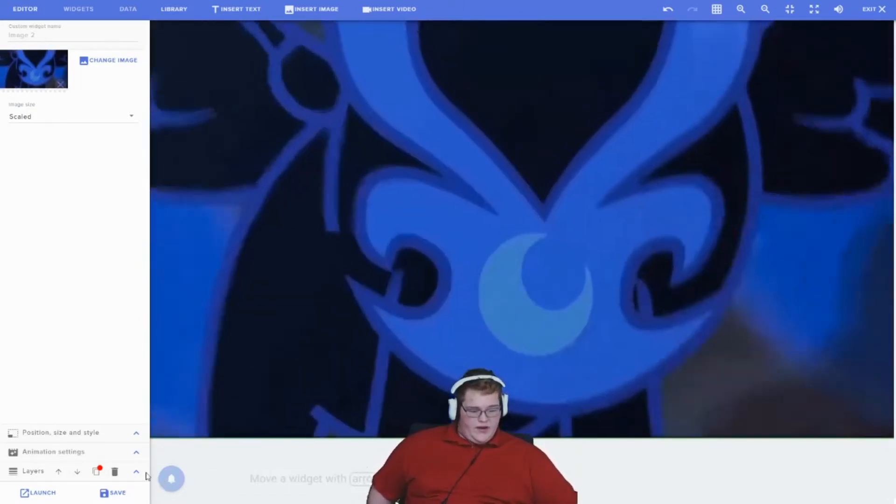
Move the Image 2 layer beneath AlertBox 1 and emulate a cheer event to test the alert over the image.
click(136, 472)
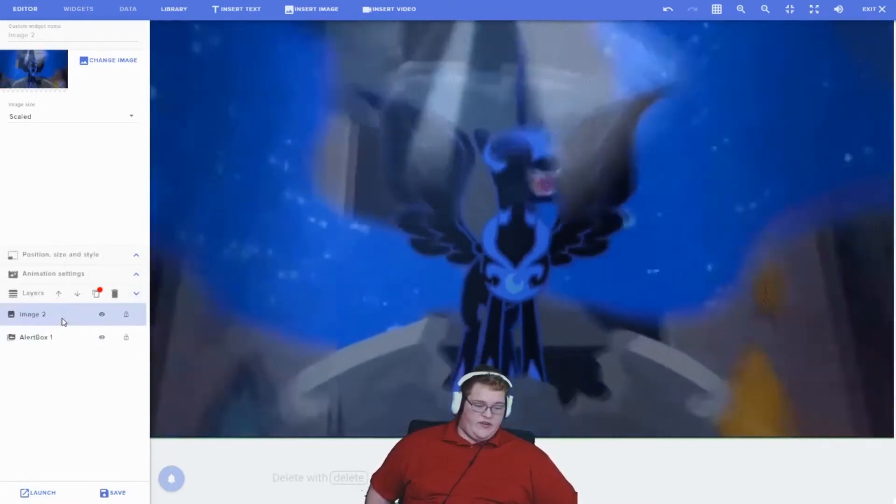
drag(62, 317, 60, 356)
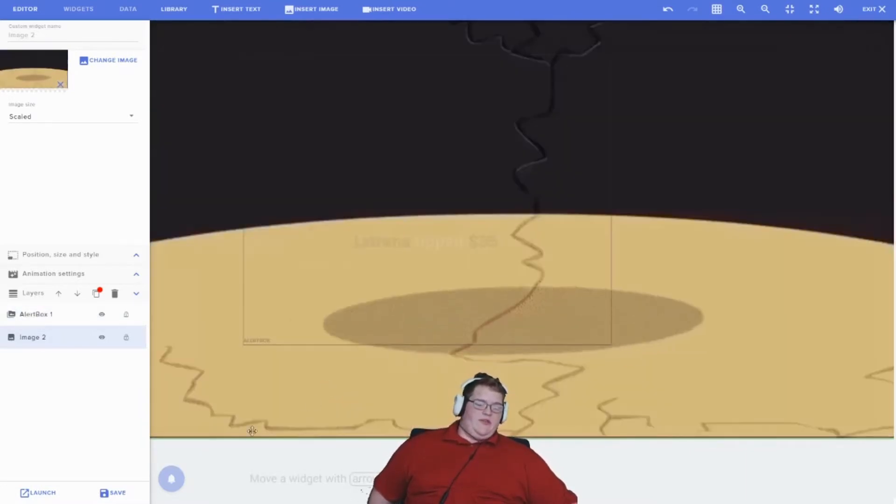
mouse_move(176, 482)
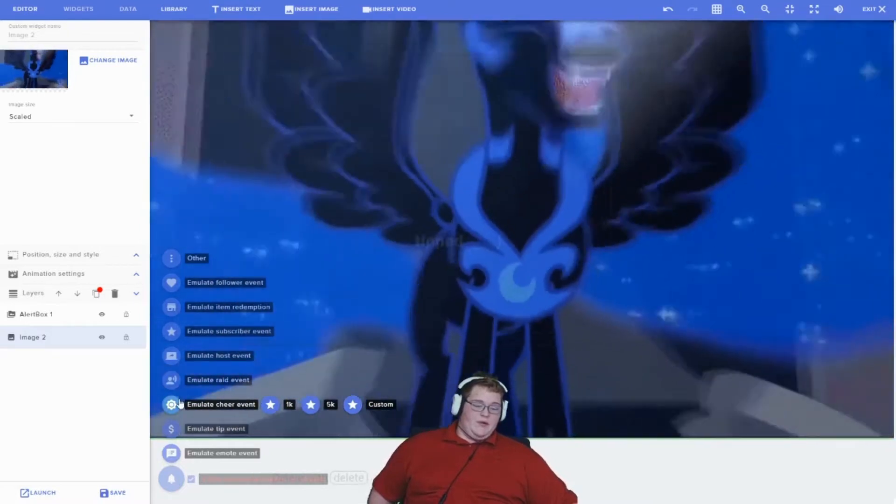
click(181, 404)
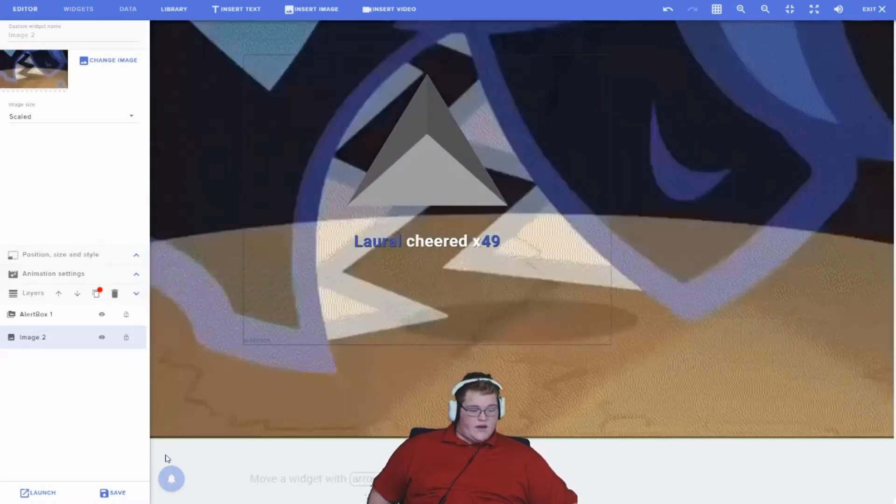
mouse_move(171, 475)
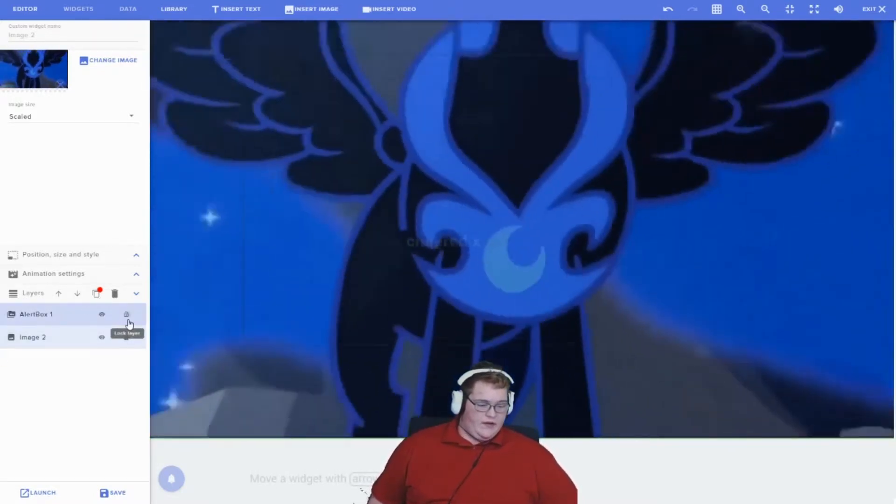
Lock the Image 2 layer and select the AlertBox on the canvas.
click(125, 315)
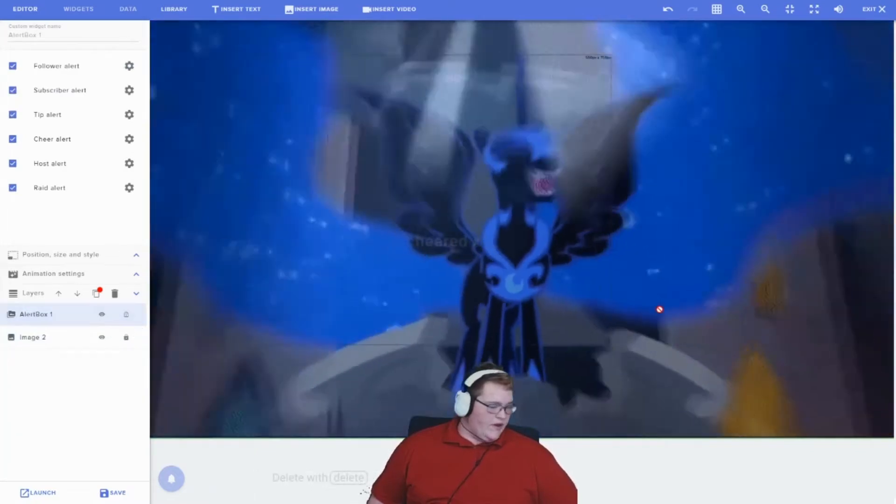
click(624, 340)
click(606, 323)
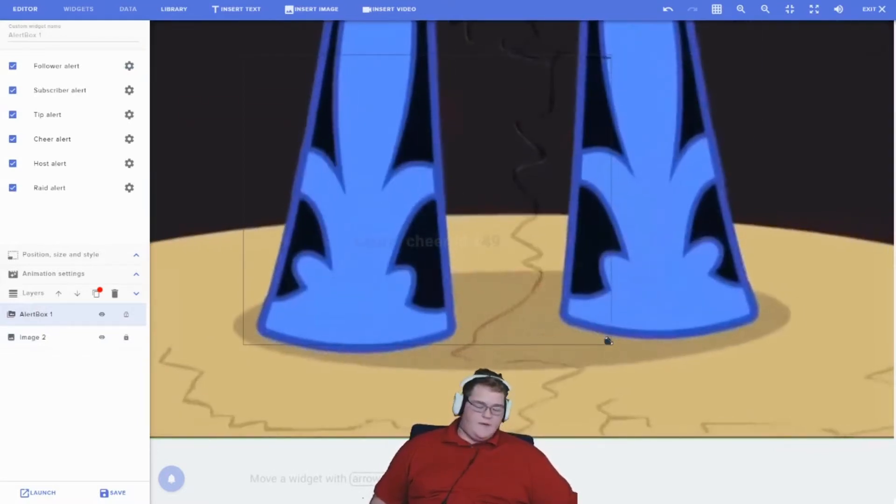
Shrink the AlertBox toward its upper-left corner to about a third of its width and emulate a cheer event to test it.
drag(608, 341, 366, 166)
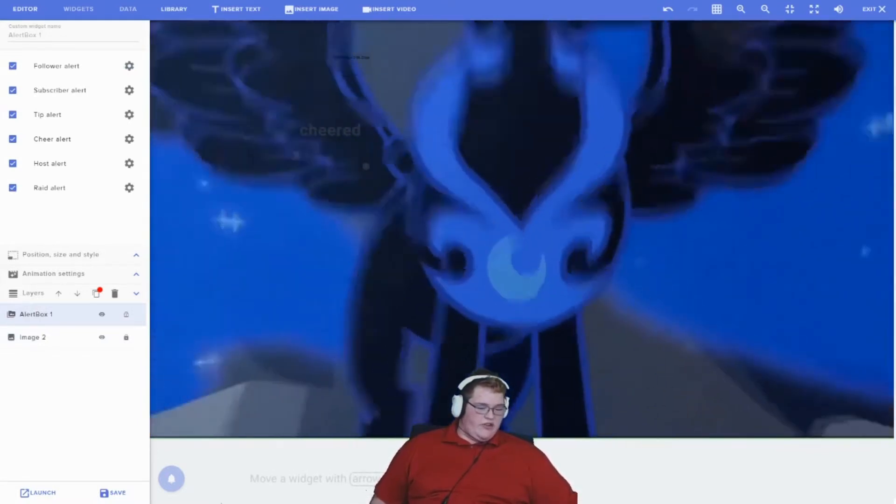
mouse_move(172, 480)
mouse_move(173, 407)
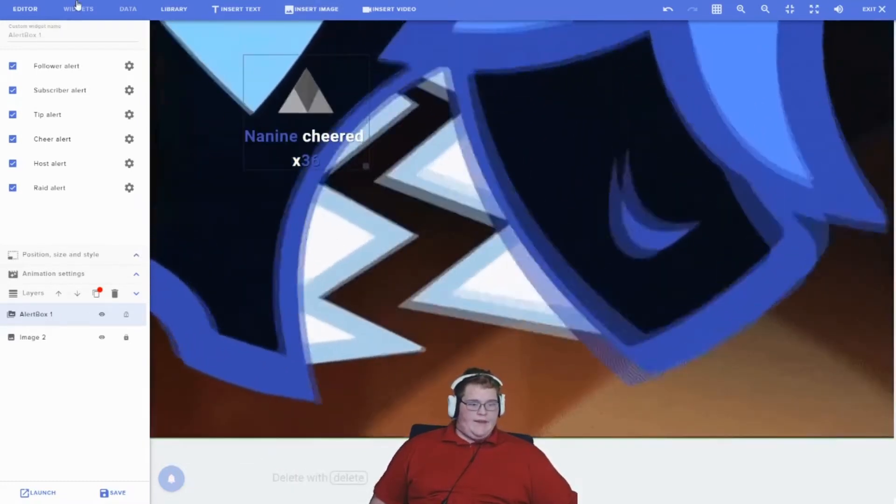
Add a HypeCup widget from the Stream Alerts group to the overlay.
click(78, 8)
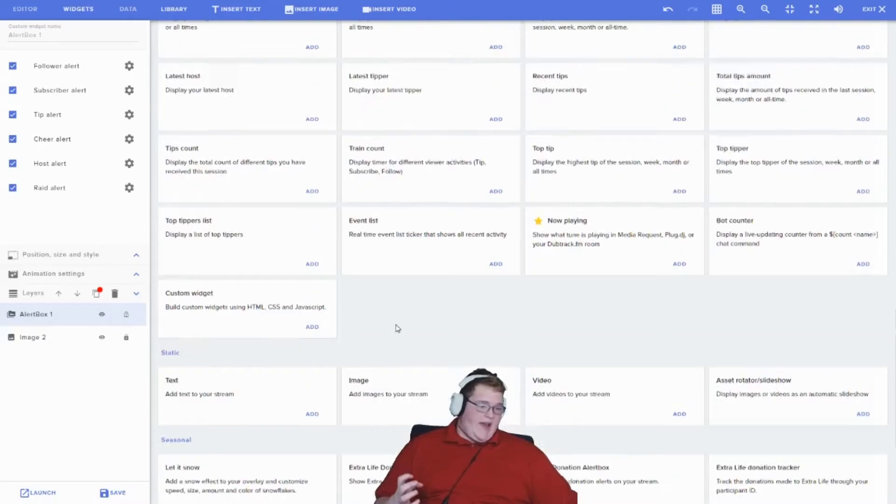
scroll(396, 324, up, 15)
scroll(397, 325, up, 5)
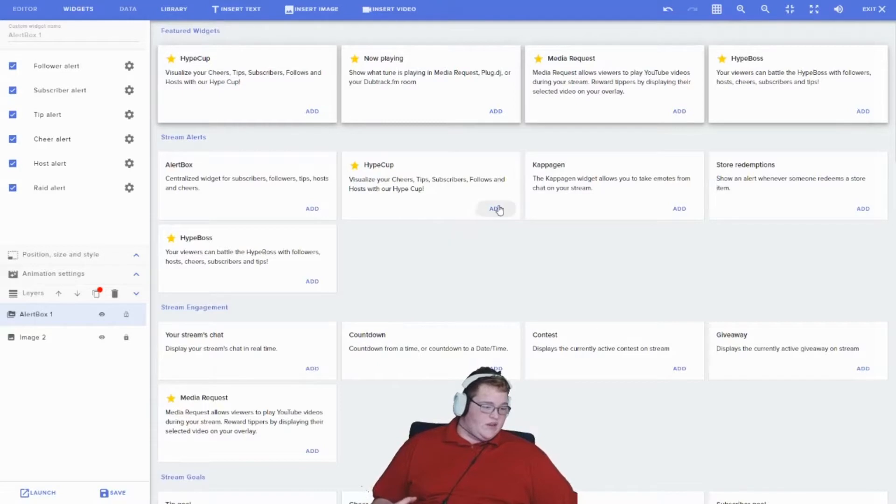
click(495, 208)
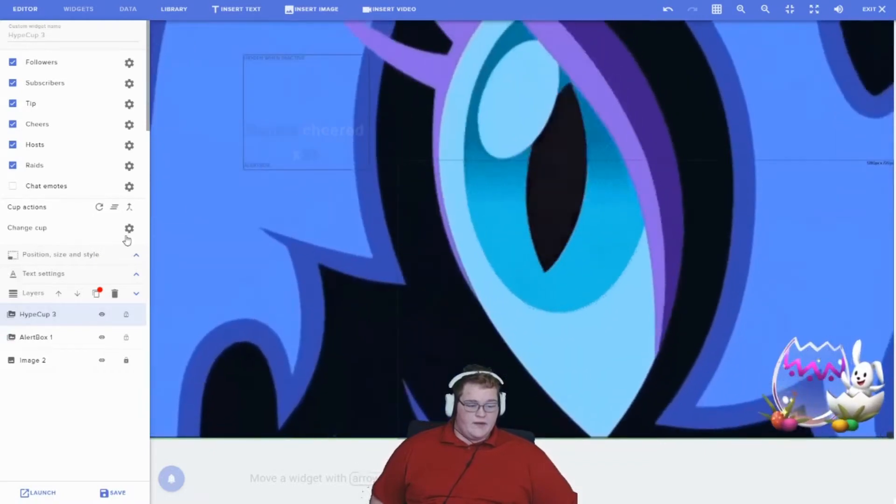
Change the HypeCup's cup to the blue design in the first row and overwrite the current bits with its custom ones.
click(127, 236)
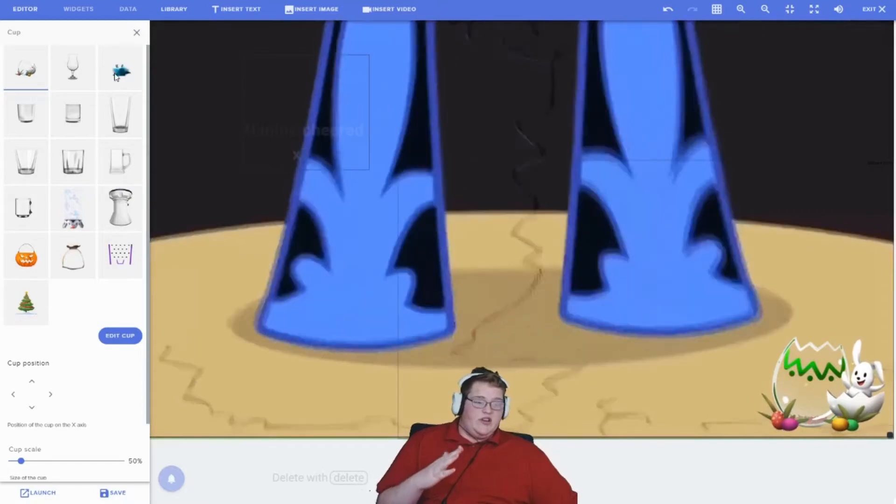
click(116, 75)
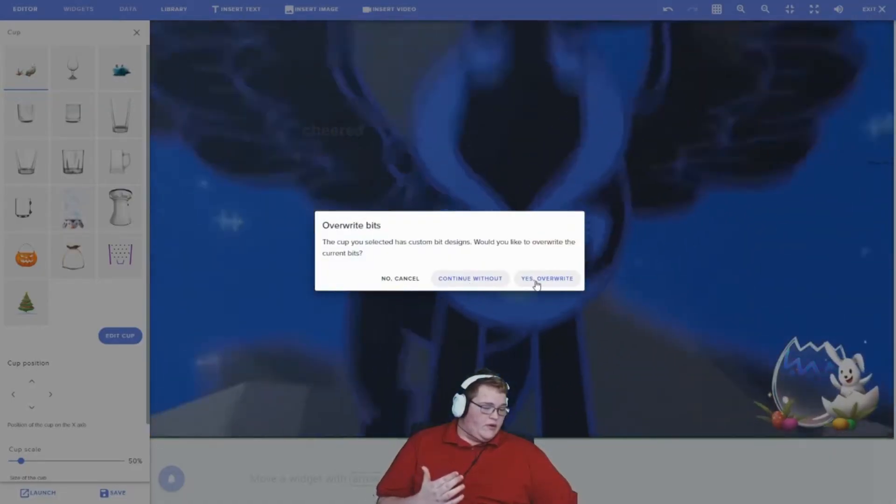
click(536, 279)
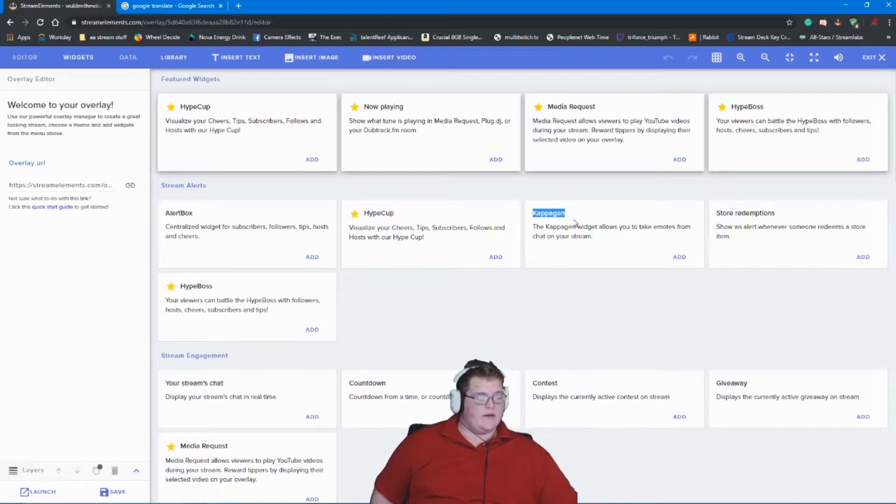
Add a Kappagen widget to the overlay and bring the floating stream chat window over the editor.
click(680, 257)
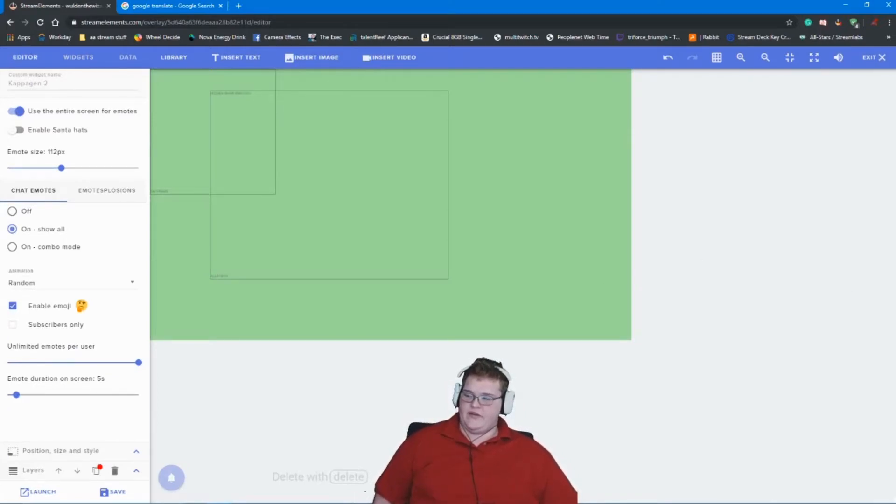
drag(895, 37, 603, 105)
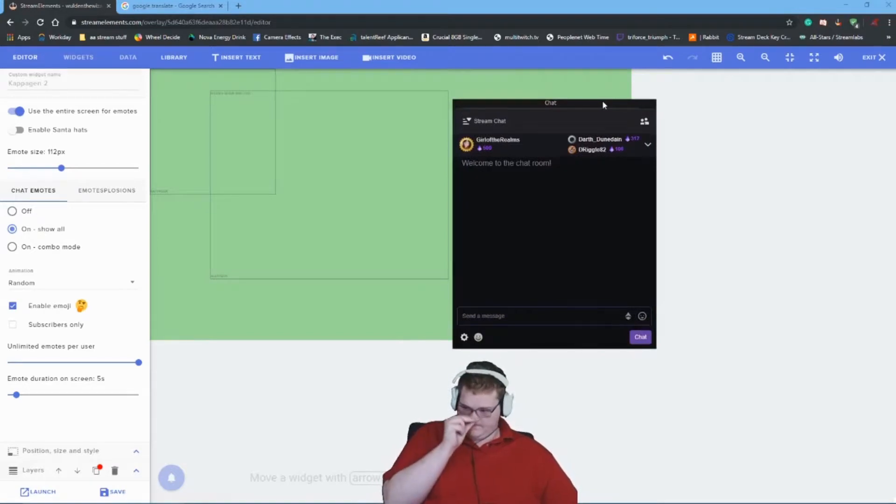
Send a chat message containing six Reborn subscriber emotes to test the Kappagen widget, and move the chat window aside.
click(643, 317)
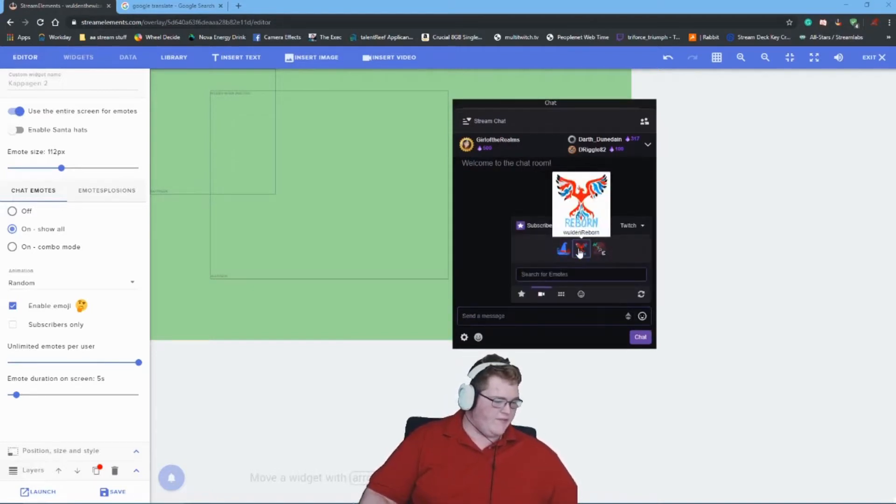
click(580, 250)
click(581, 250)
click(580, 250)
click(581, 250)
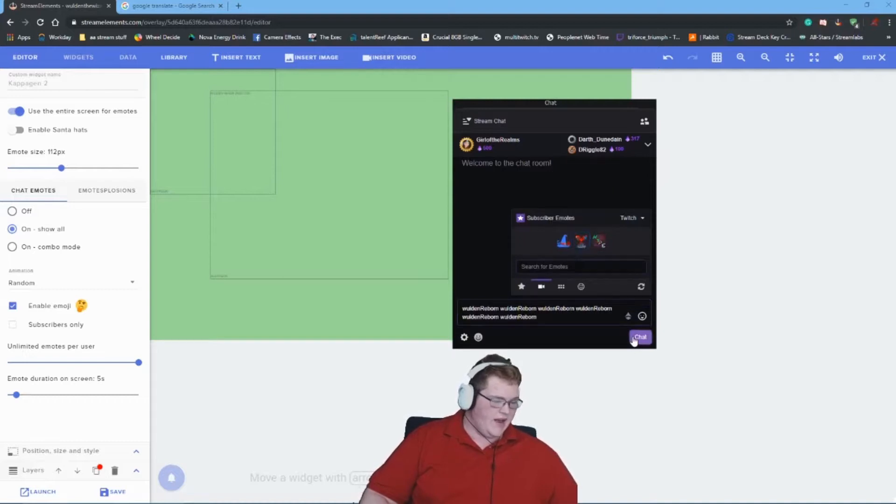
click(634, 339)
drag(550, 106, 752, 126)
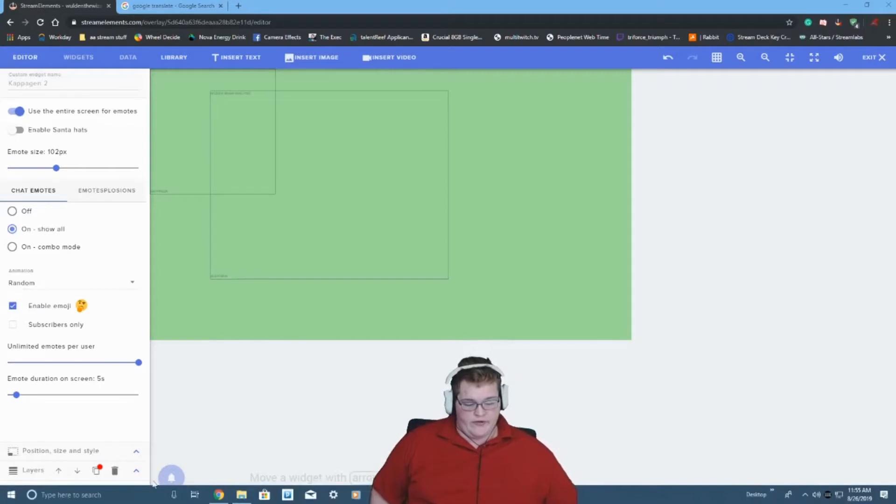
Save the overlay and copy its export URL from the launch dialog.
click(99, 493)
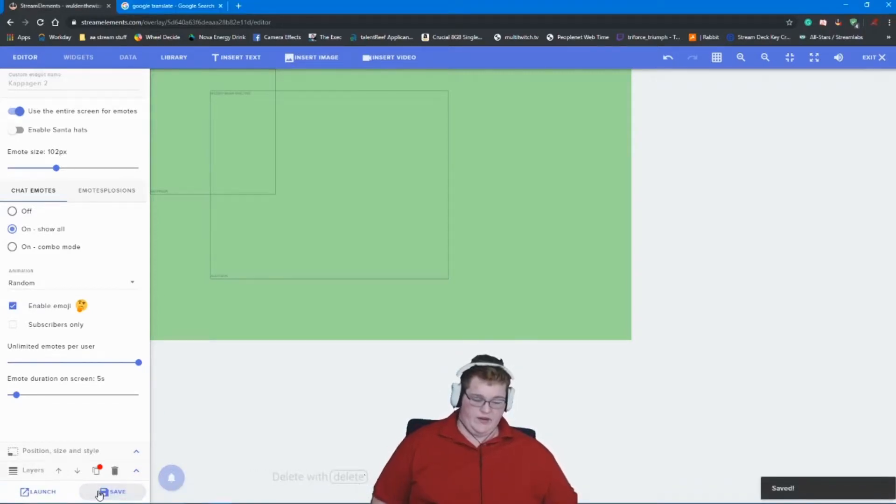
click(40, 498)
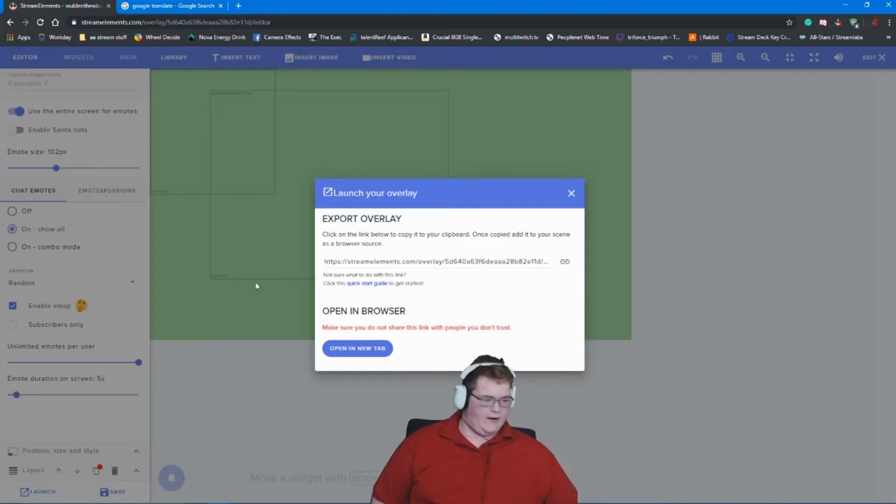
drag(317, 267, 467, 256)
click(466, 256)
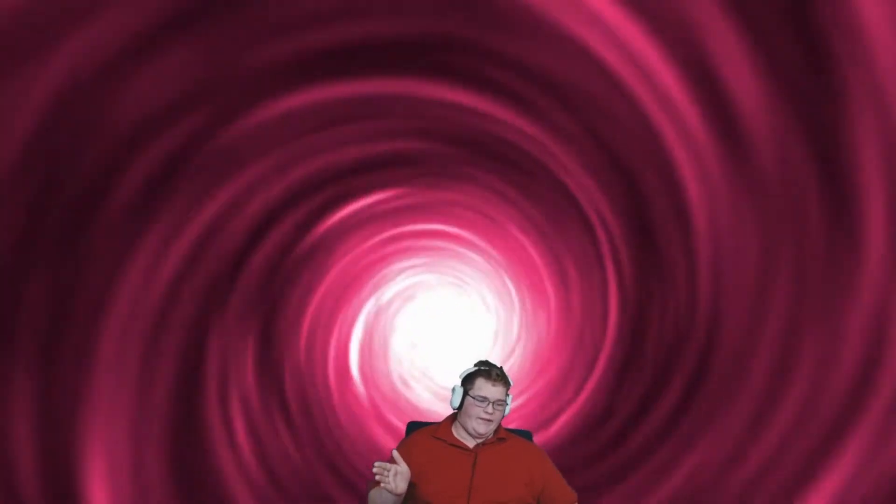
Switch to OBS, make the Display Capture source visible, and add a Browser source named hi.
click(187, 187)
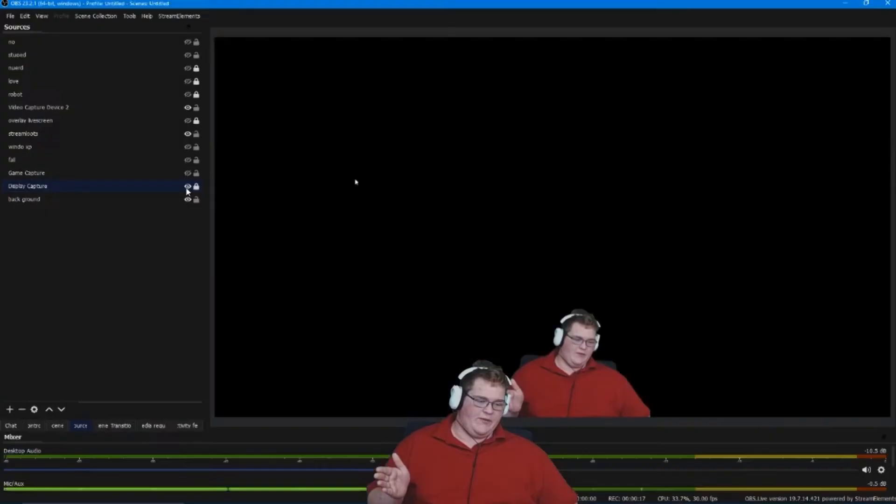
click(9, 410)
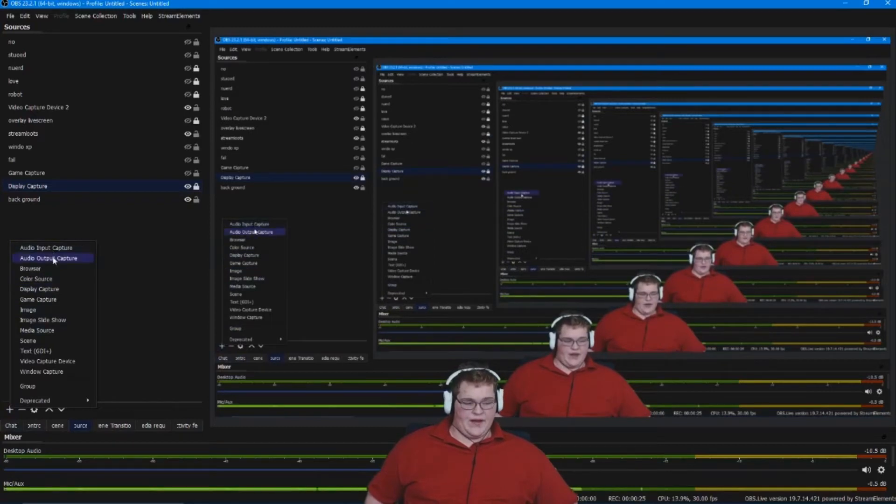
click(30, 269)
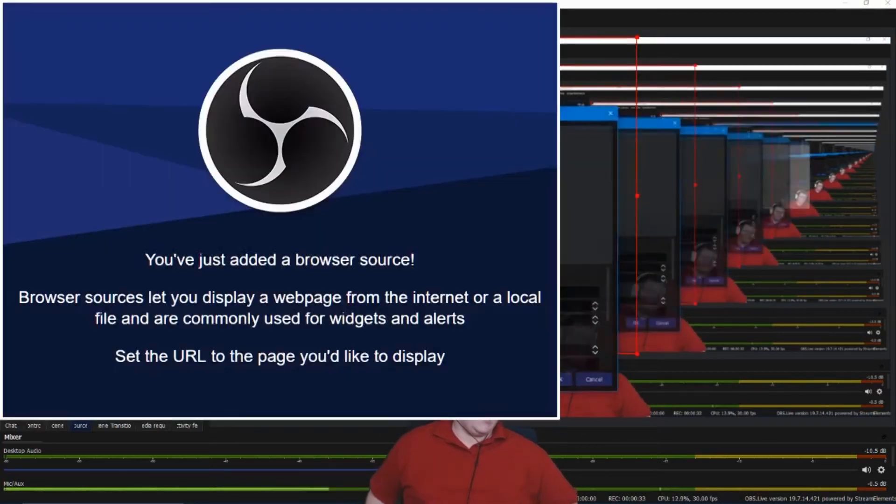
key(Return)
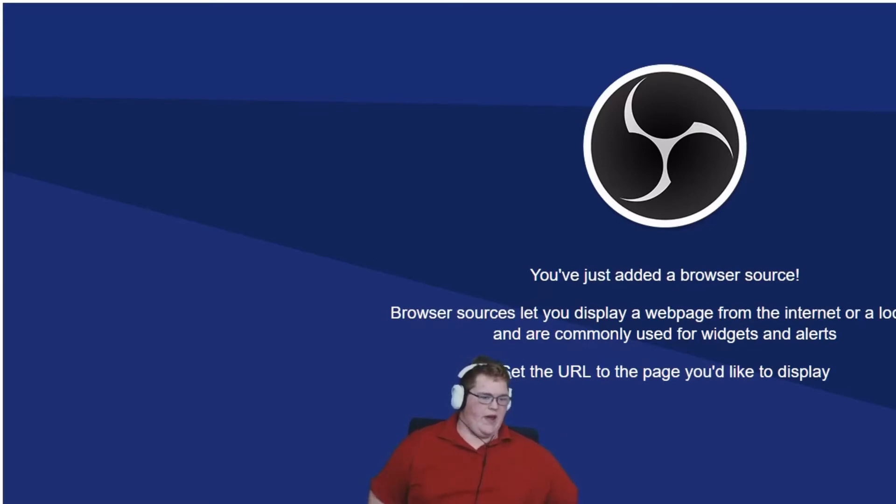
Resize and reposition the new Browser source to fill the canvas and confirm its properties.
drag(215, 37, 462, 177)
drag(490, 206, 251, 85)
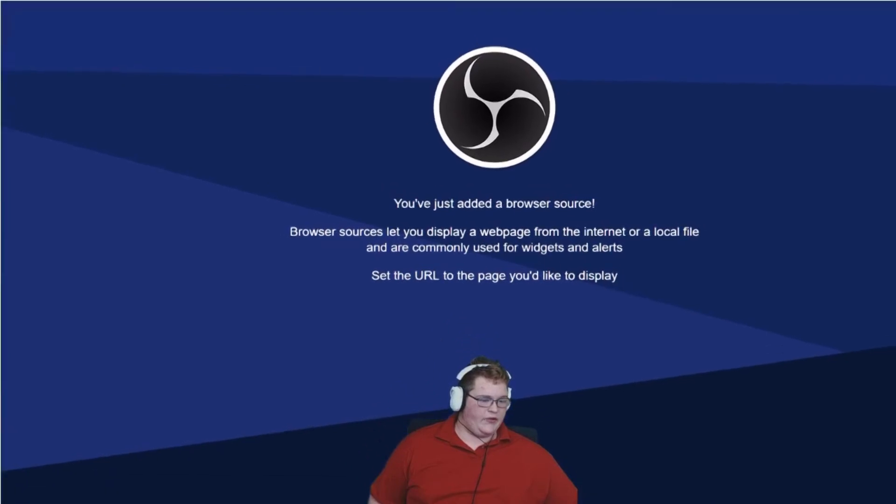
drag(221, 36, 414, 145)
drag(441, 172, 244, 64)
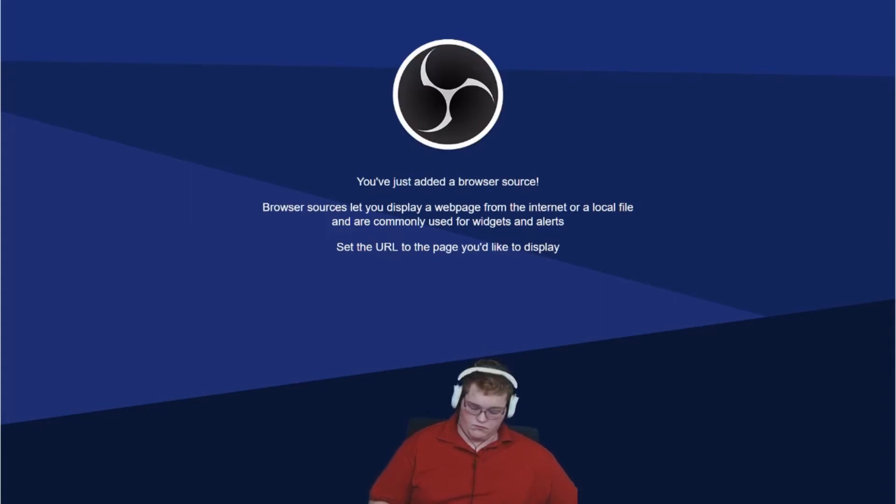
click(484, 332)
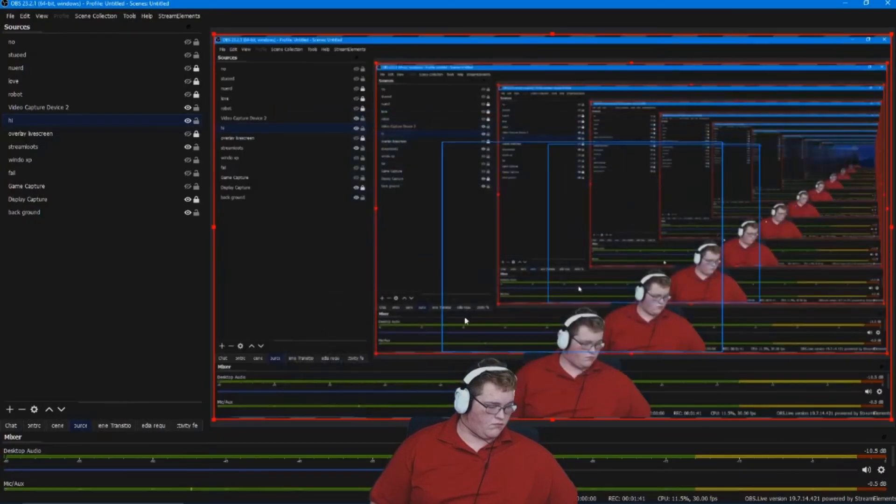
Send a message with five Reborn emotes in the OBS stream chat to test the overlay's Browser source.
click(11, 426)
click(189, 386)
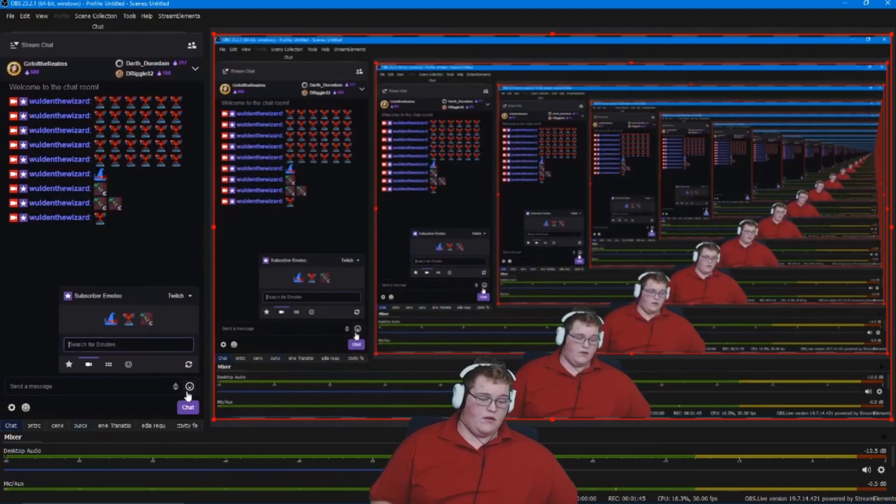
click(127, 319)
click(127, 319)
click(127, 320)
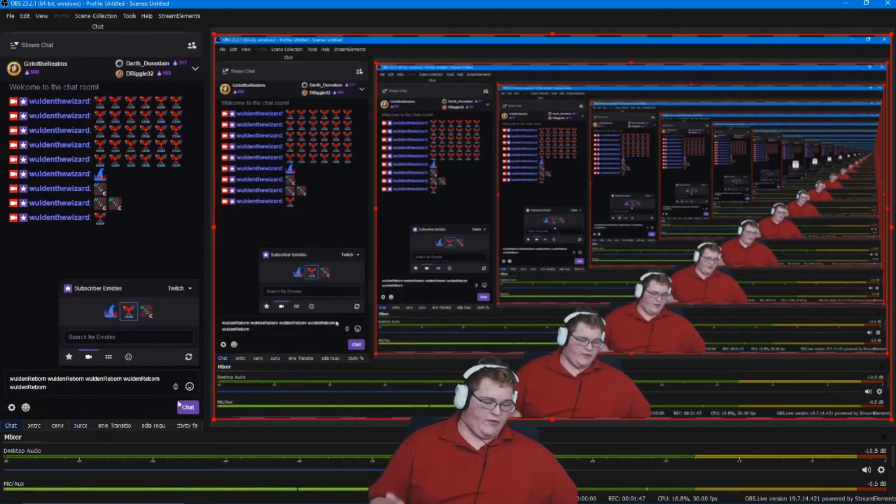
click(188, 409)
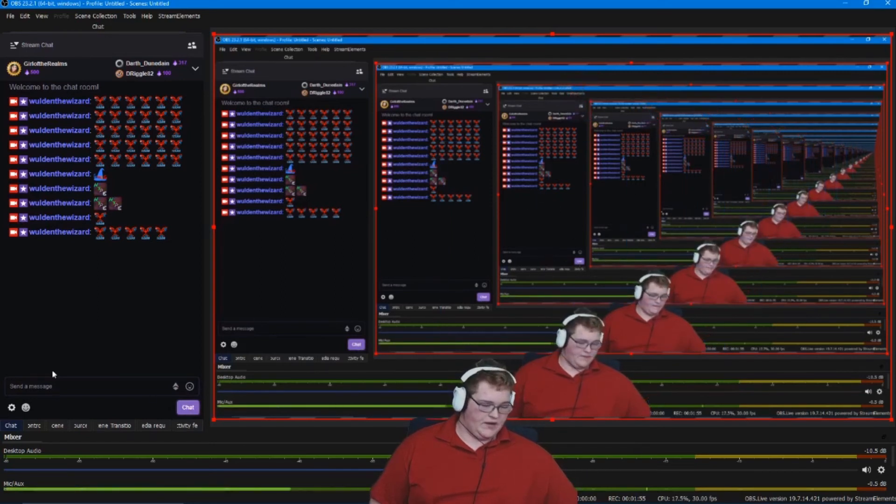
click(539, 377)
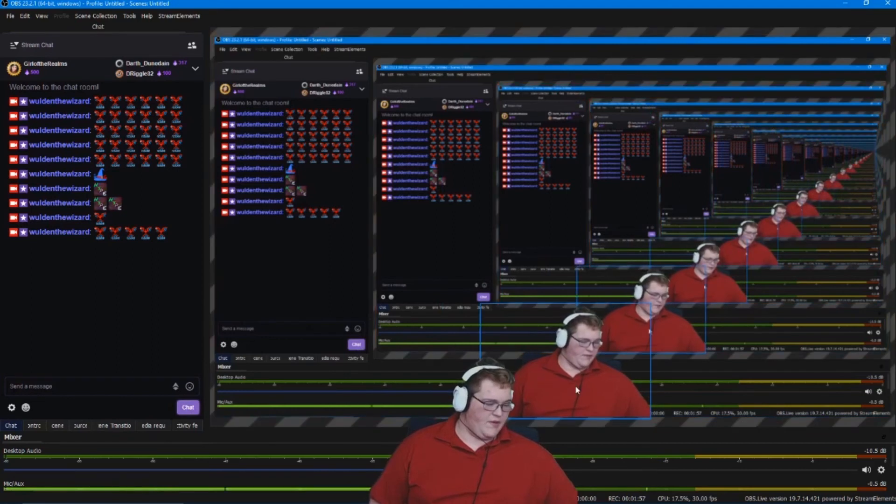
Move the webcam source, Video Capture Device 2, to the lower-left area of the preview canvas.
click(590, 371)
drag(589, 373, 367, 345)
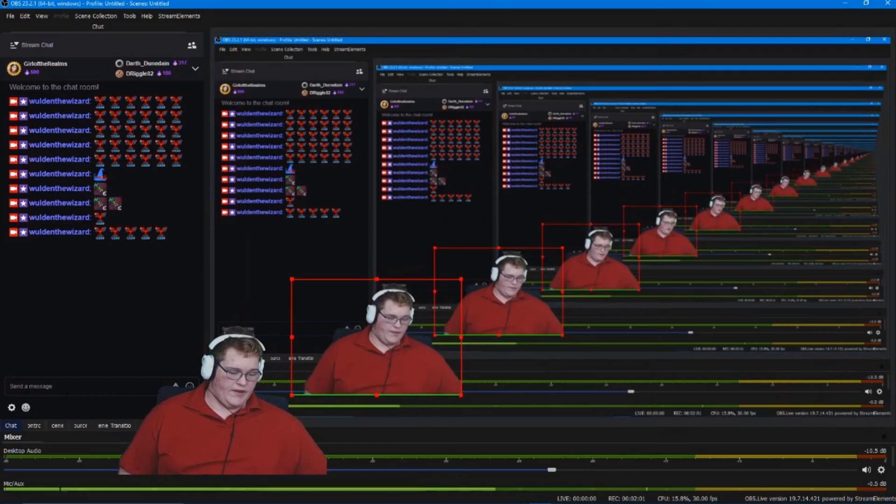
Send a message with eleven wuldenGg emotes in the stream chat to test the overlay.
click(190, 386)
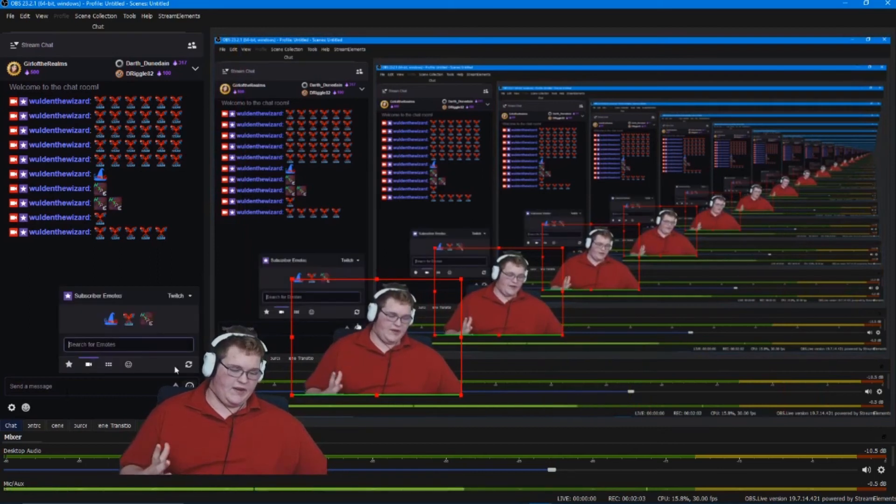
click(111, 320)
click(111, 320)
click(111, 320)
click(111, 320)
click(112, 319)
click(119, 323)
click(119, 323)
click(119, 322)
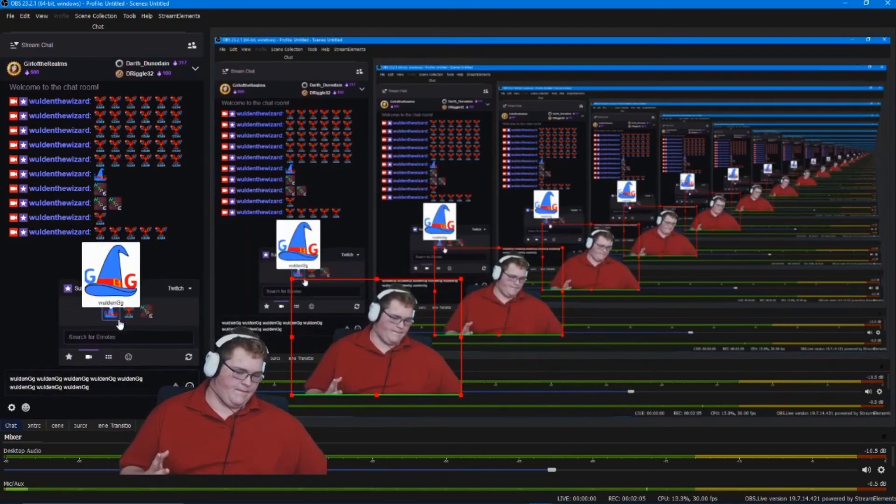
click(118, 321)
click(118, 319)
click(117, 318)
click(184, 407)
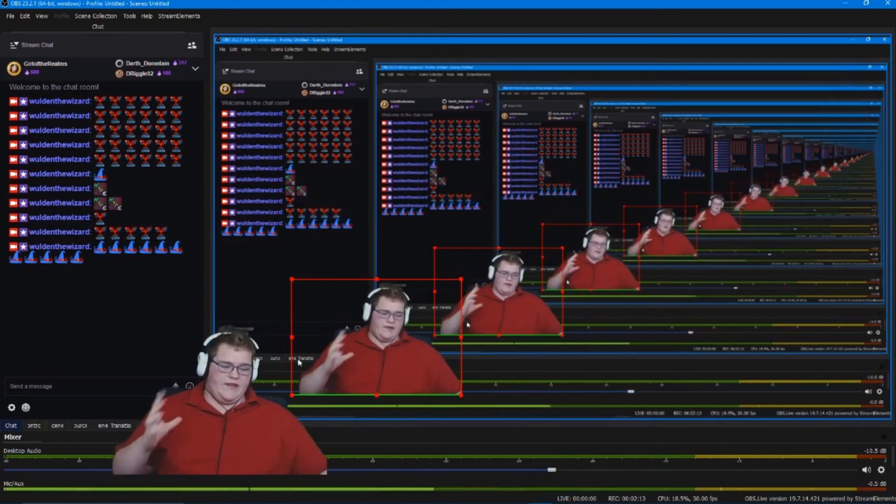
Show the scene's list of sources and hide the Display Capture source.
click(56, 426)
click(80, 426)
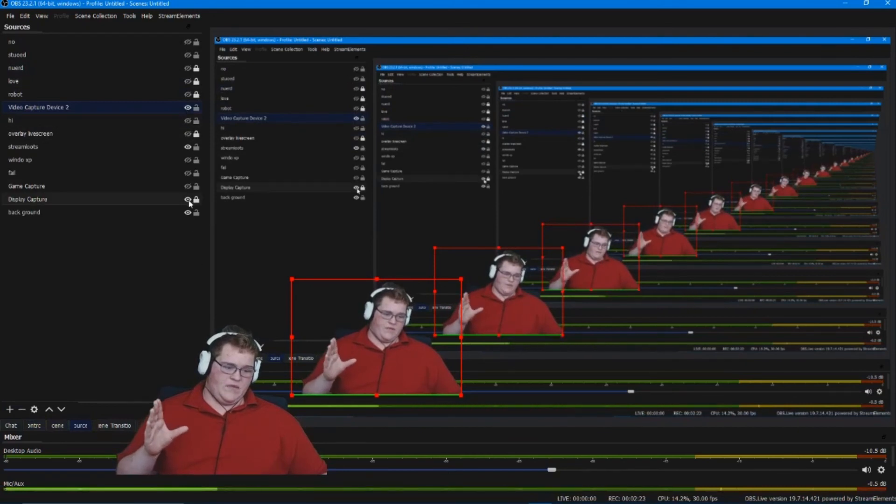
click(188, 200)
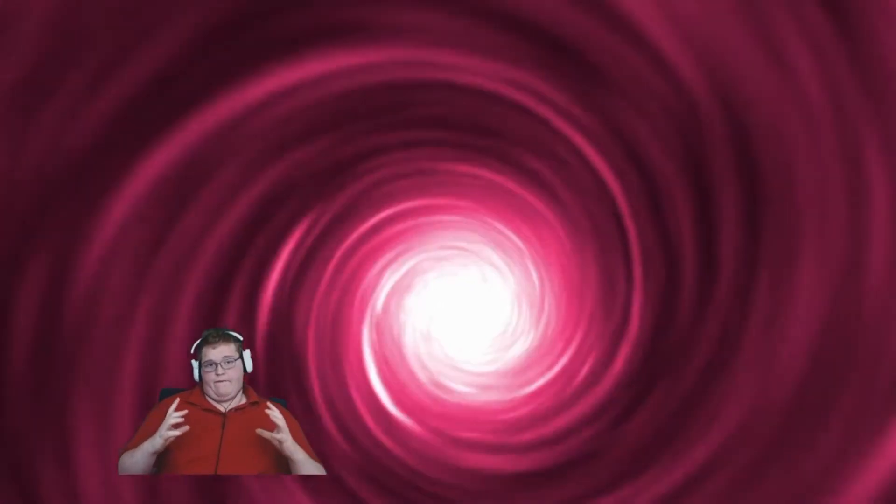